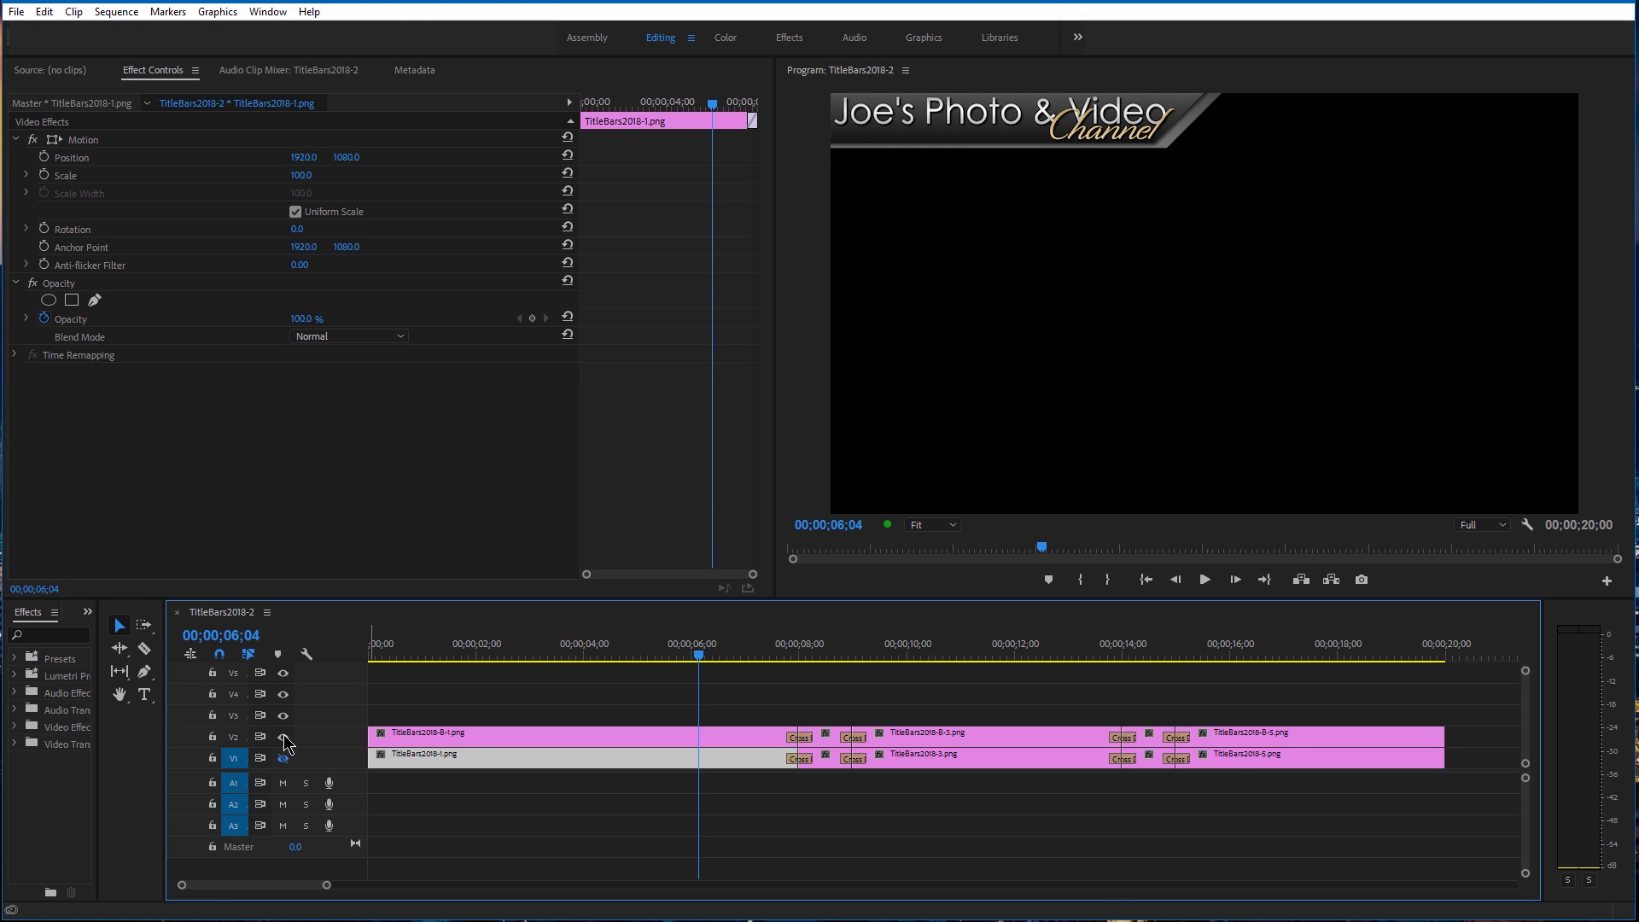
Hide track V2, show track V1 instead, and play back the sequence to preview the double title bars
click(284, 736)
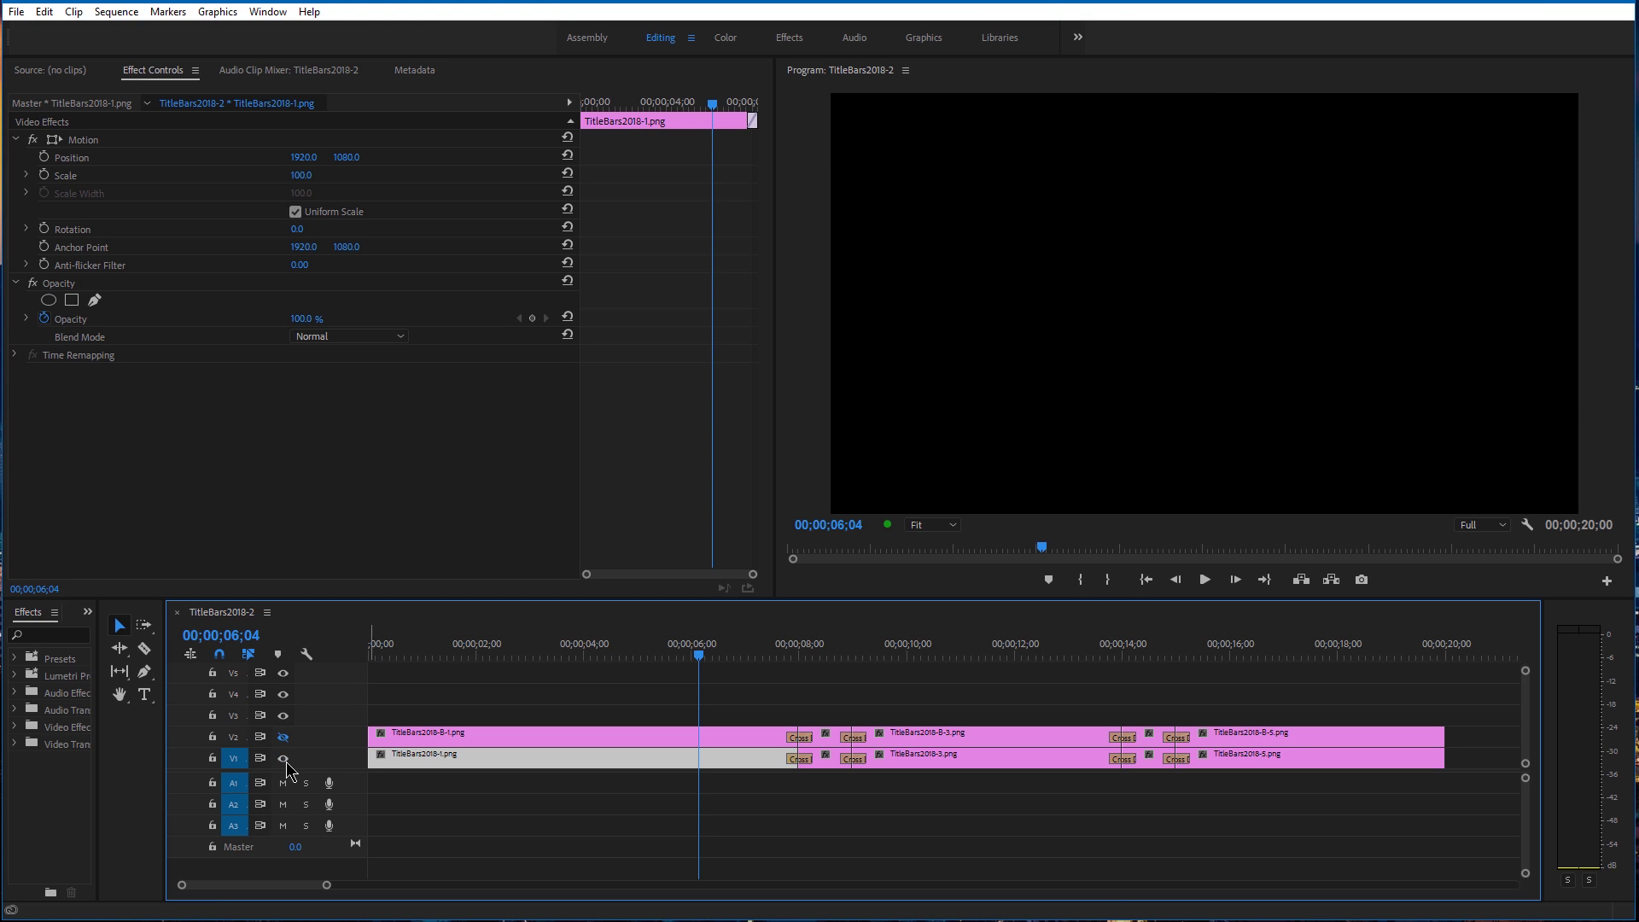
click(283, 757)
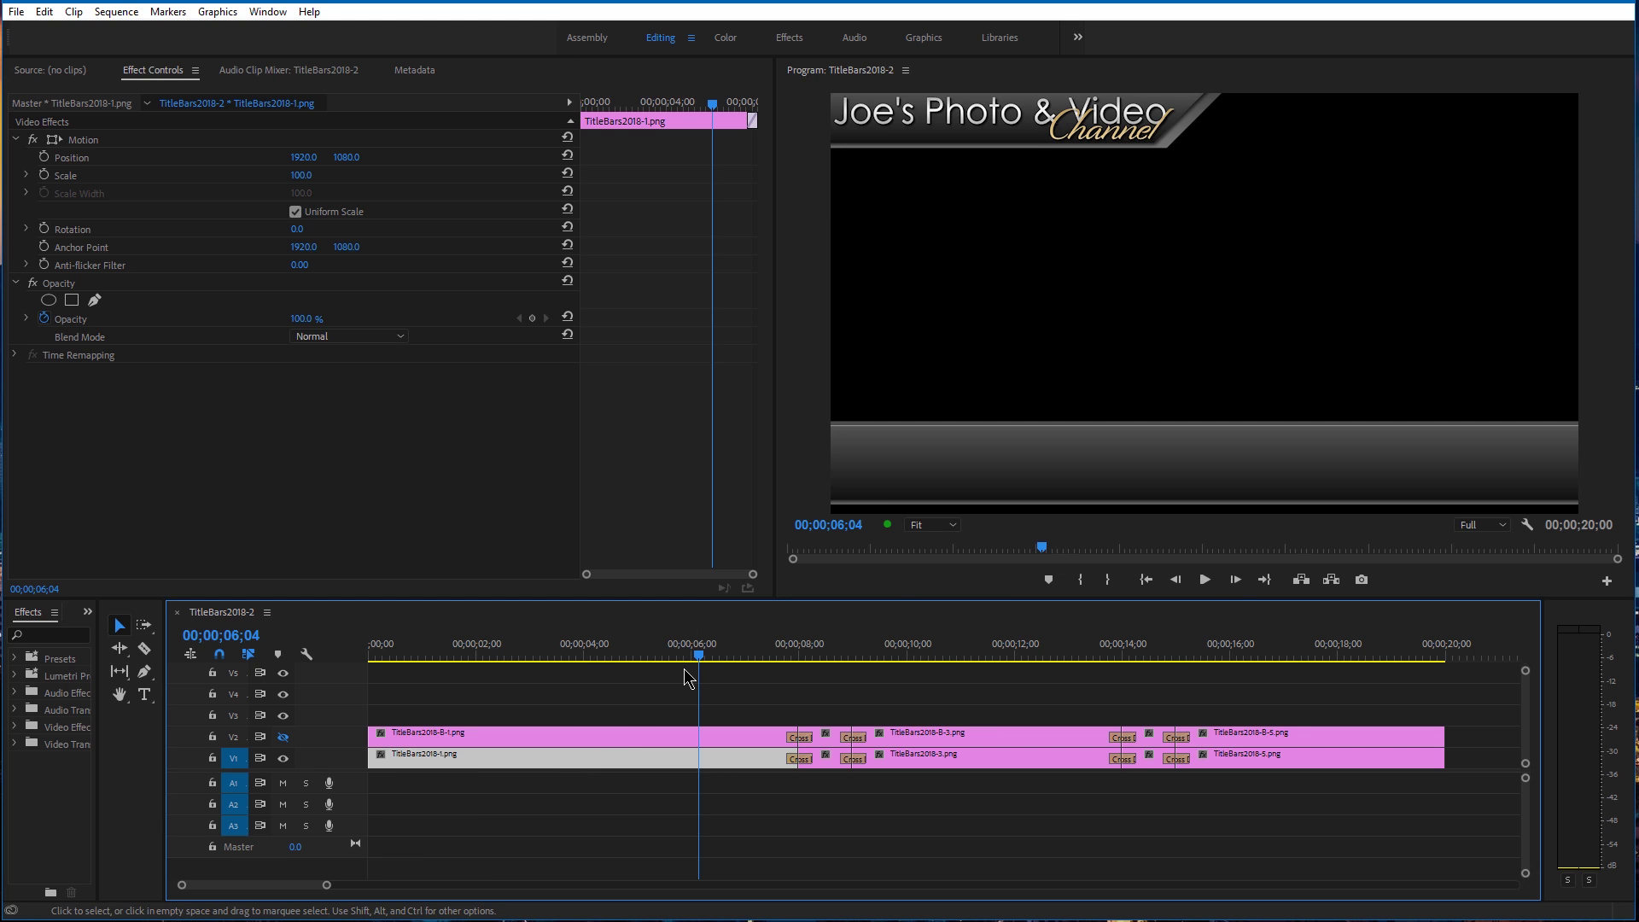
click(1204, 579)
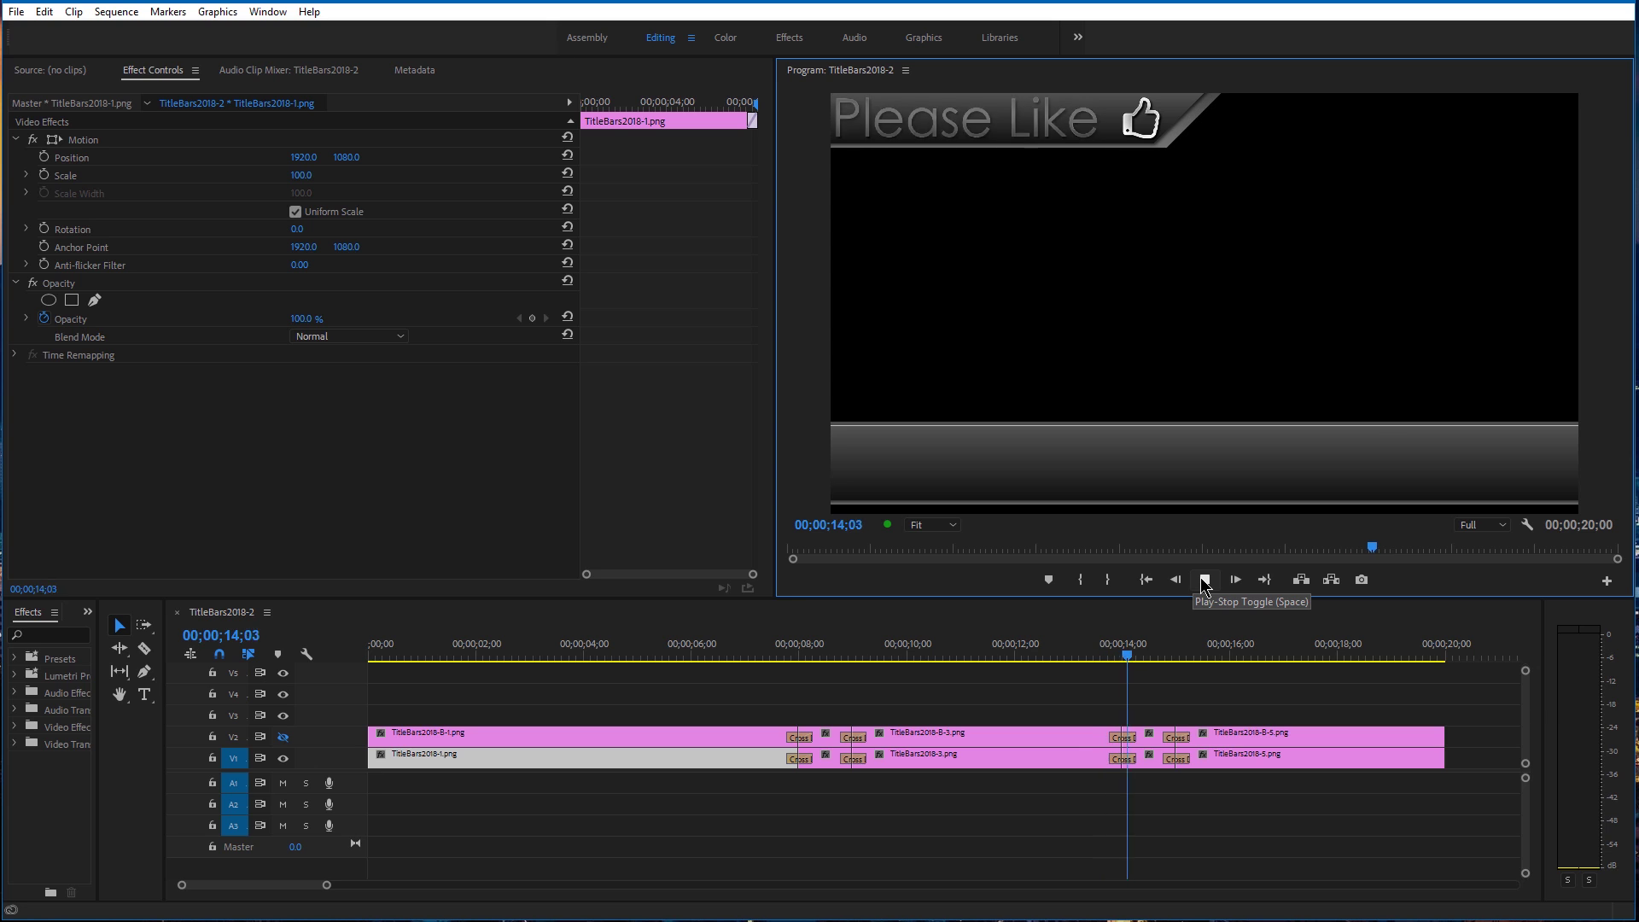
click(1204, 581)
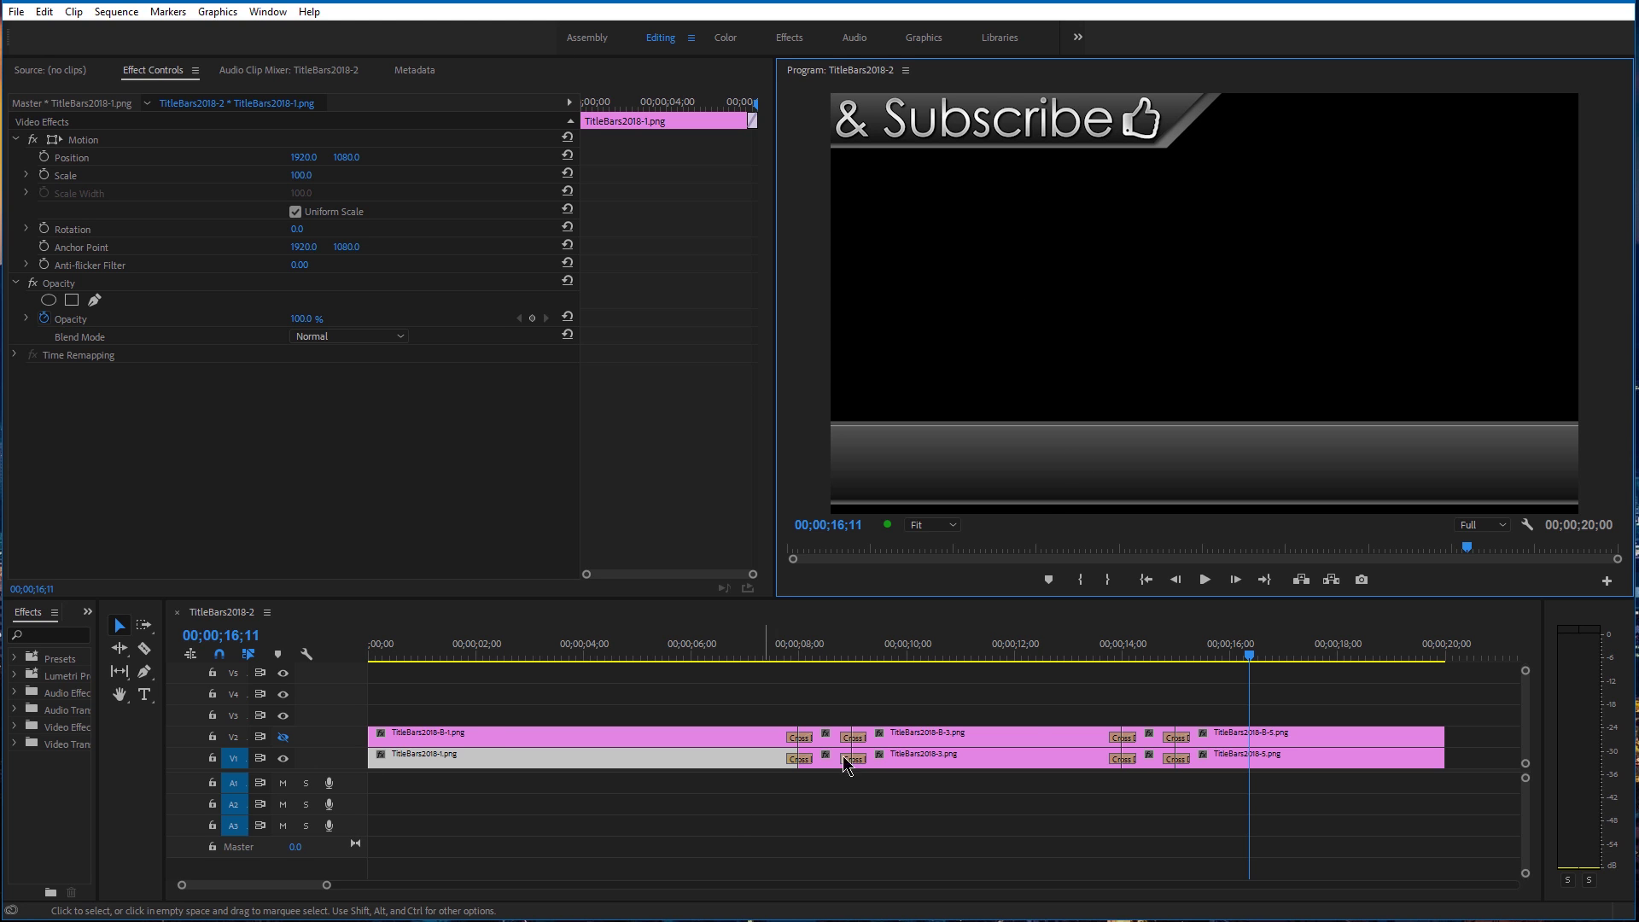
drag(1248, 658, 761, 662)
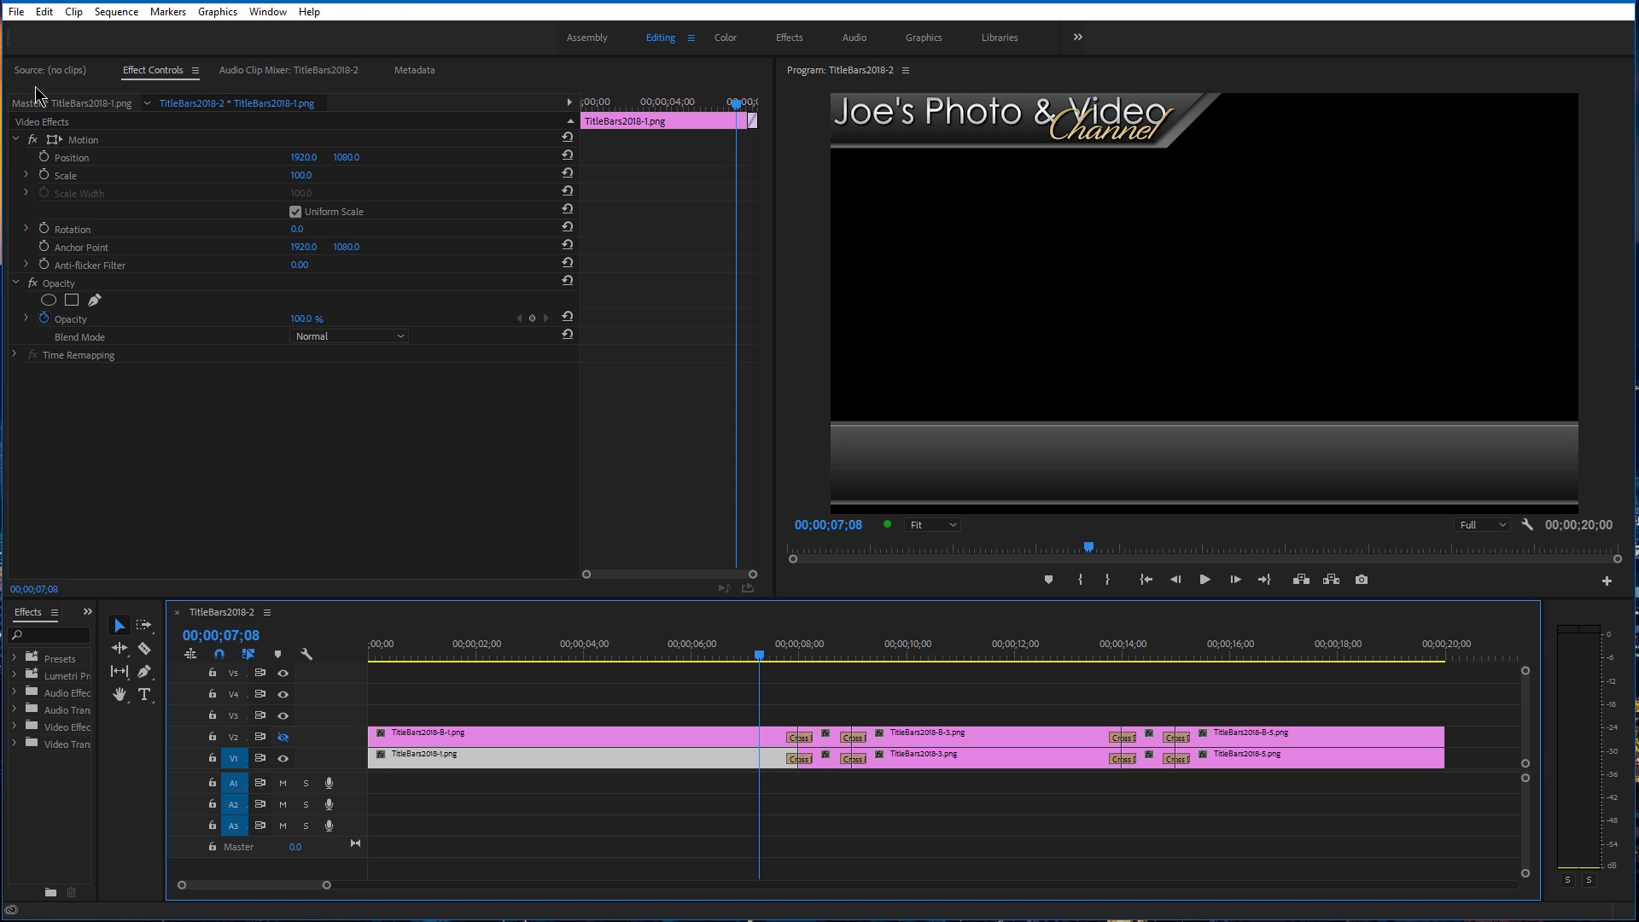
Open the media export settings for the TitleBars2018-2 sequence and choose QuickTime as the format
click(15, 12)
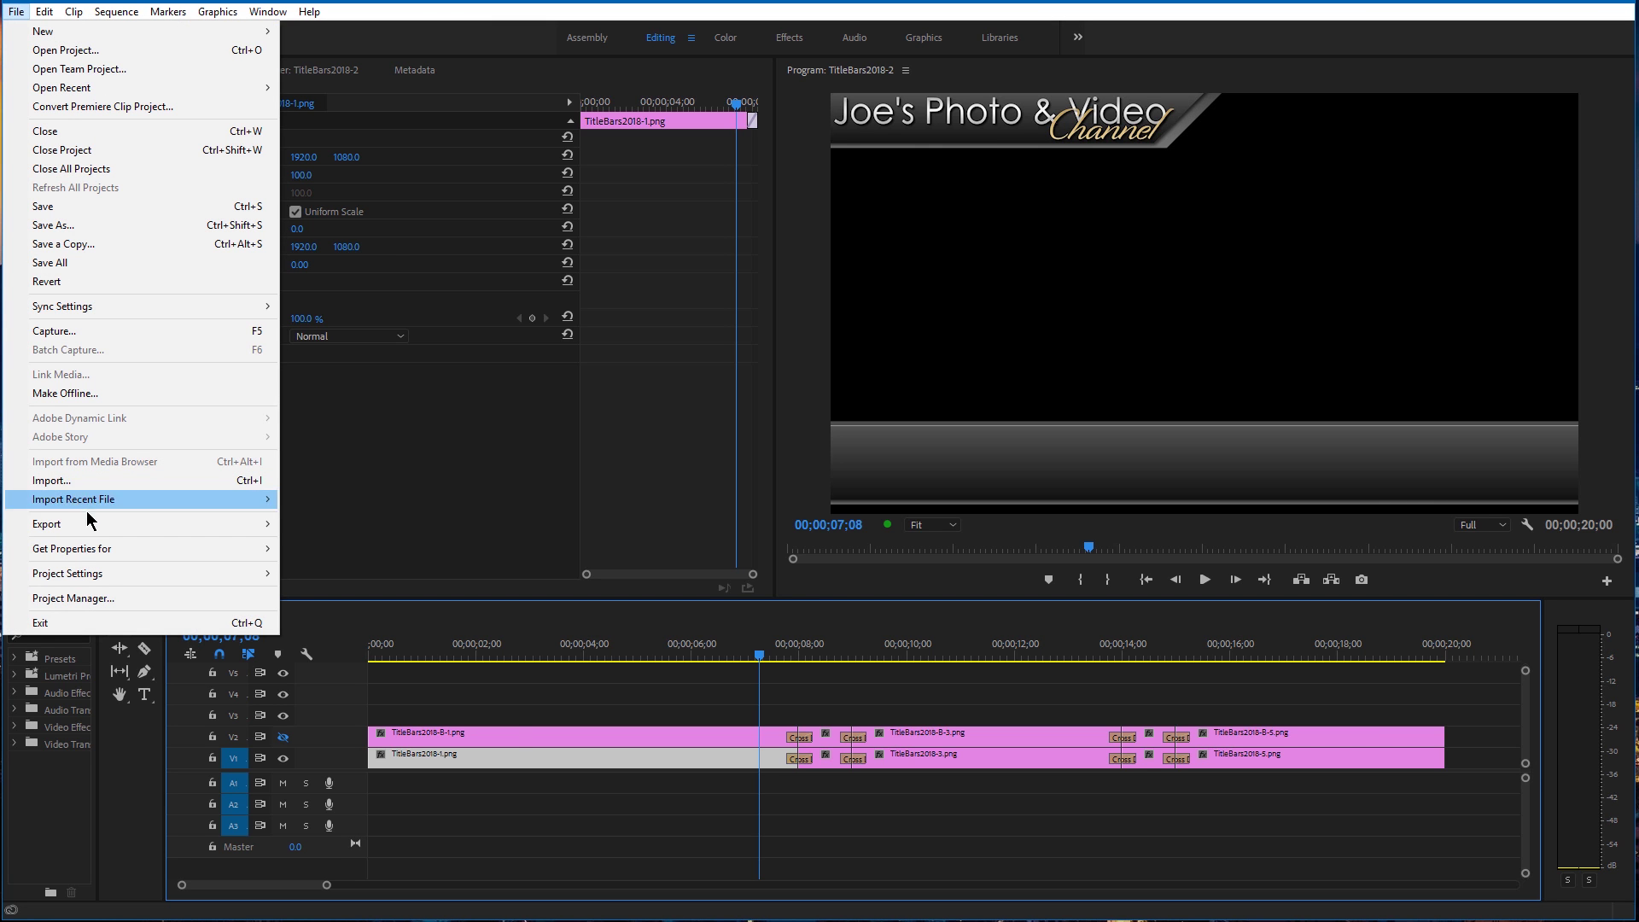
mouse_move(256, 523)
click(320, 523)
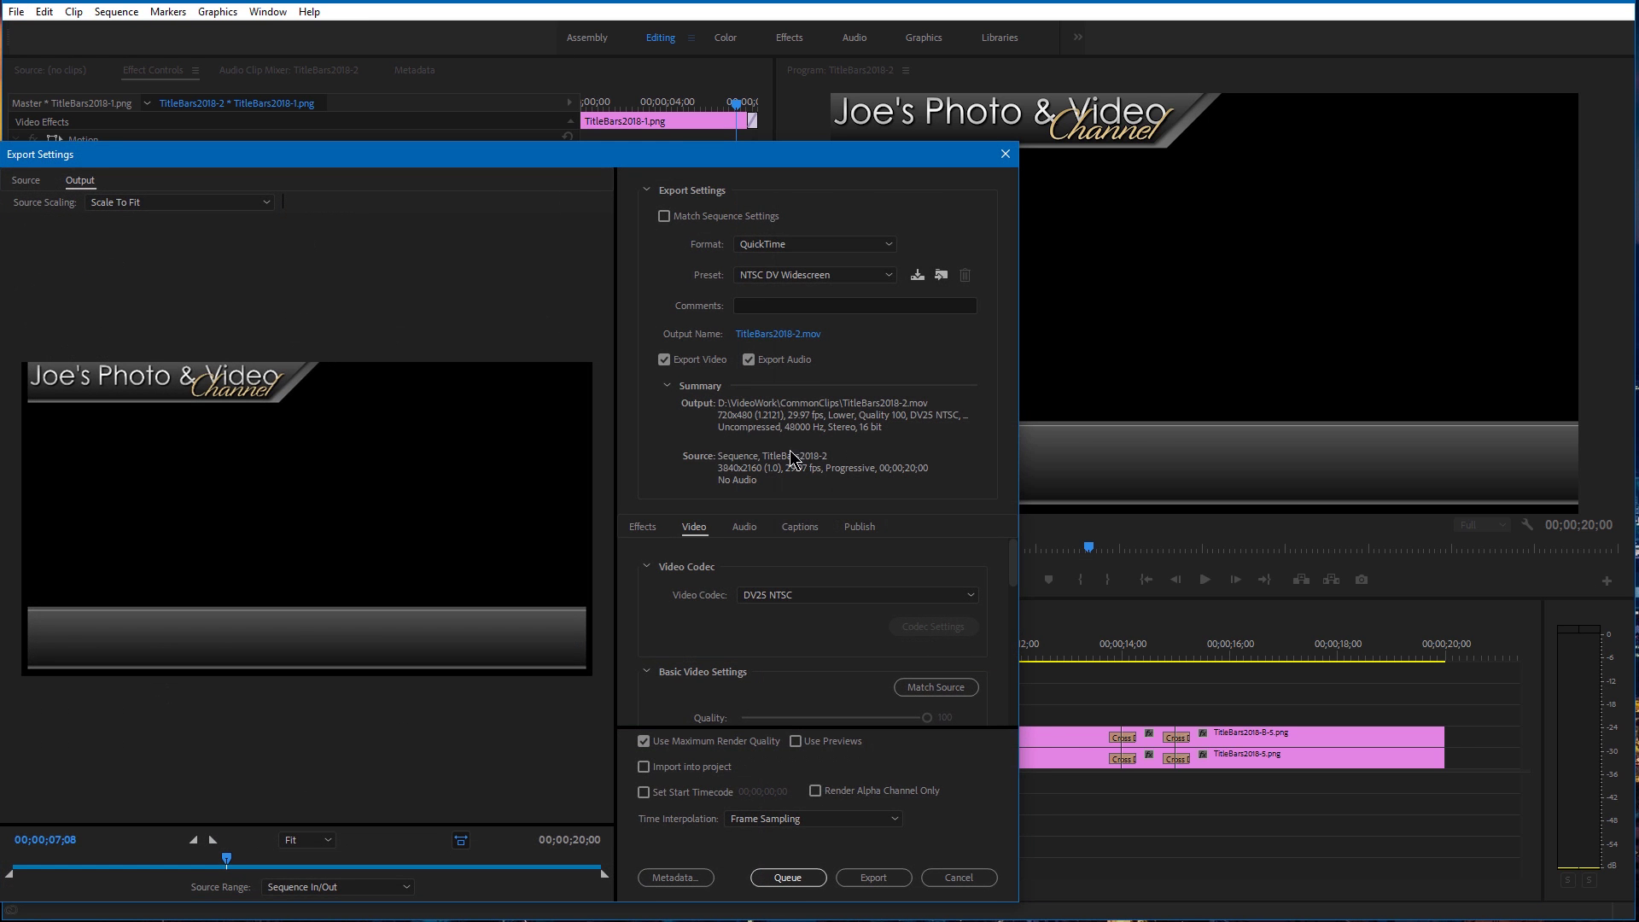
drag(701, 151, 1073, 78)
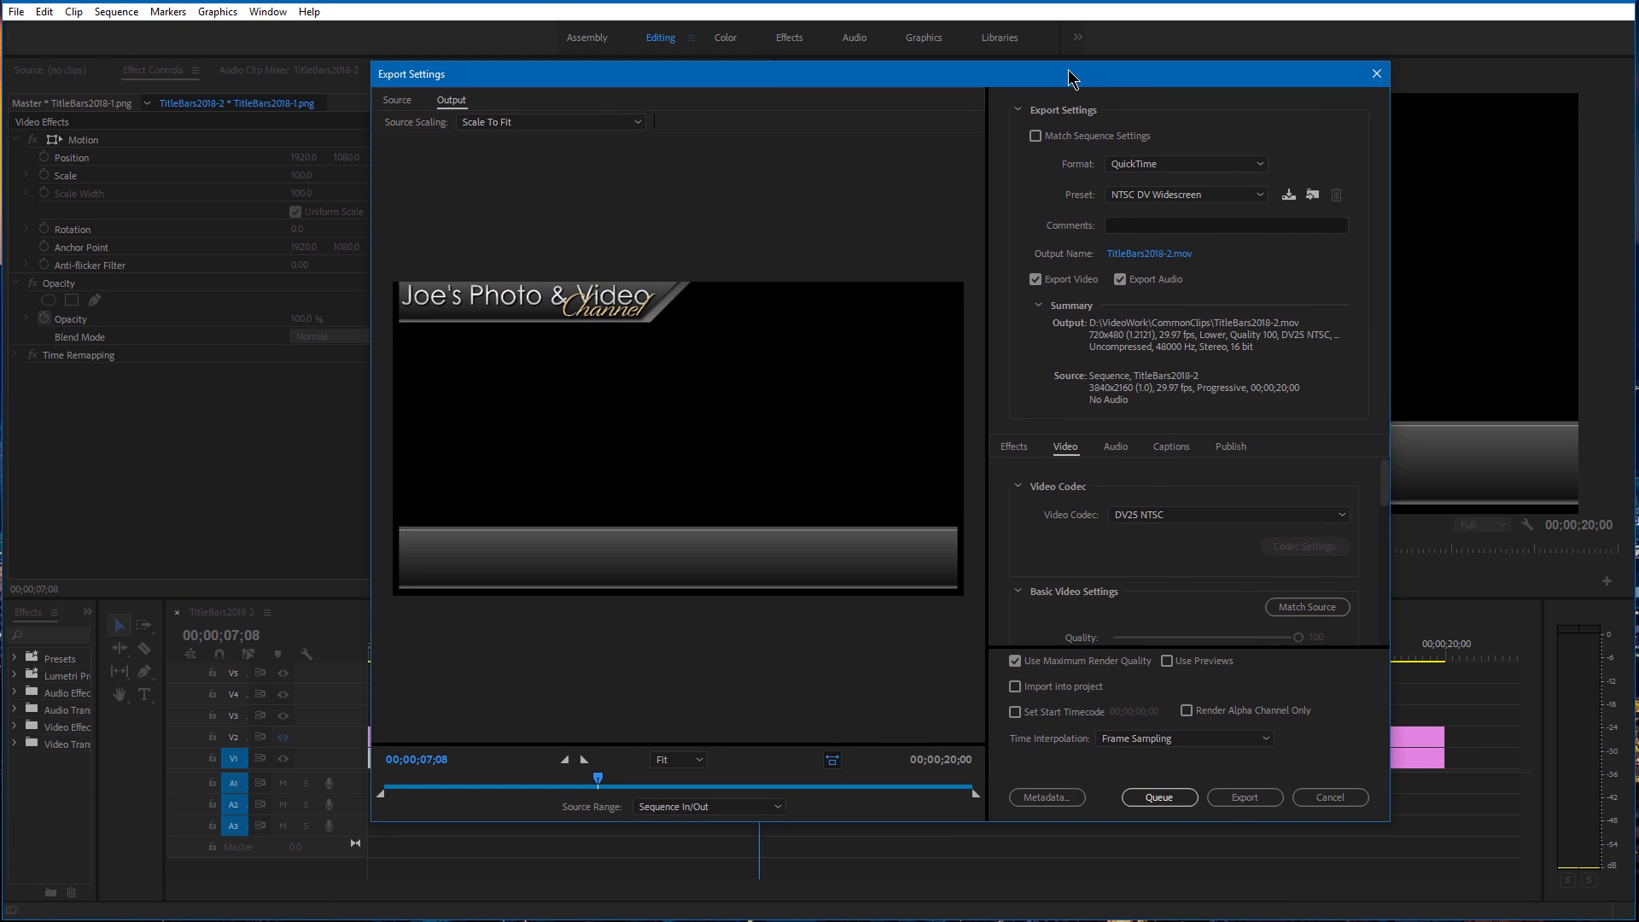
click(1160, 167)
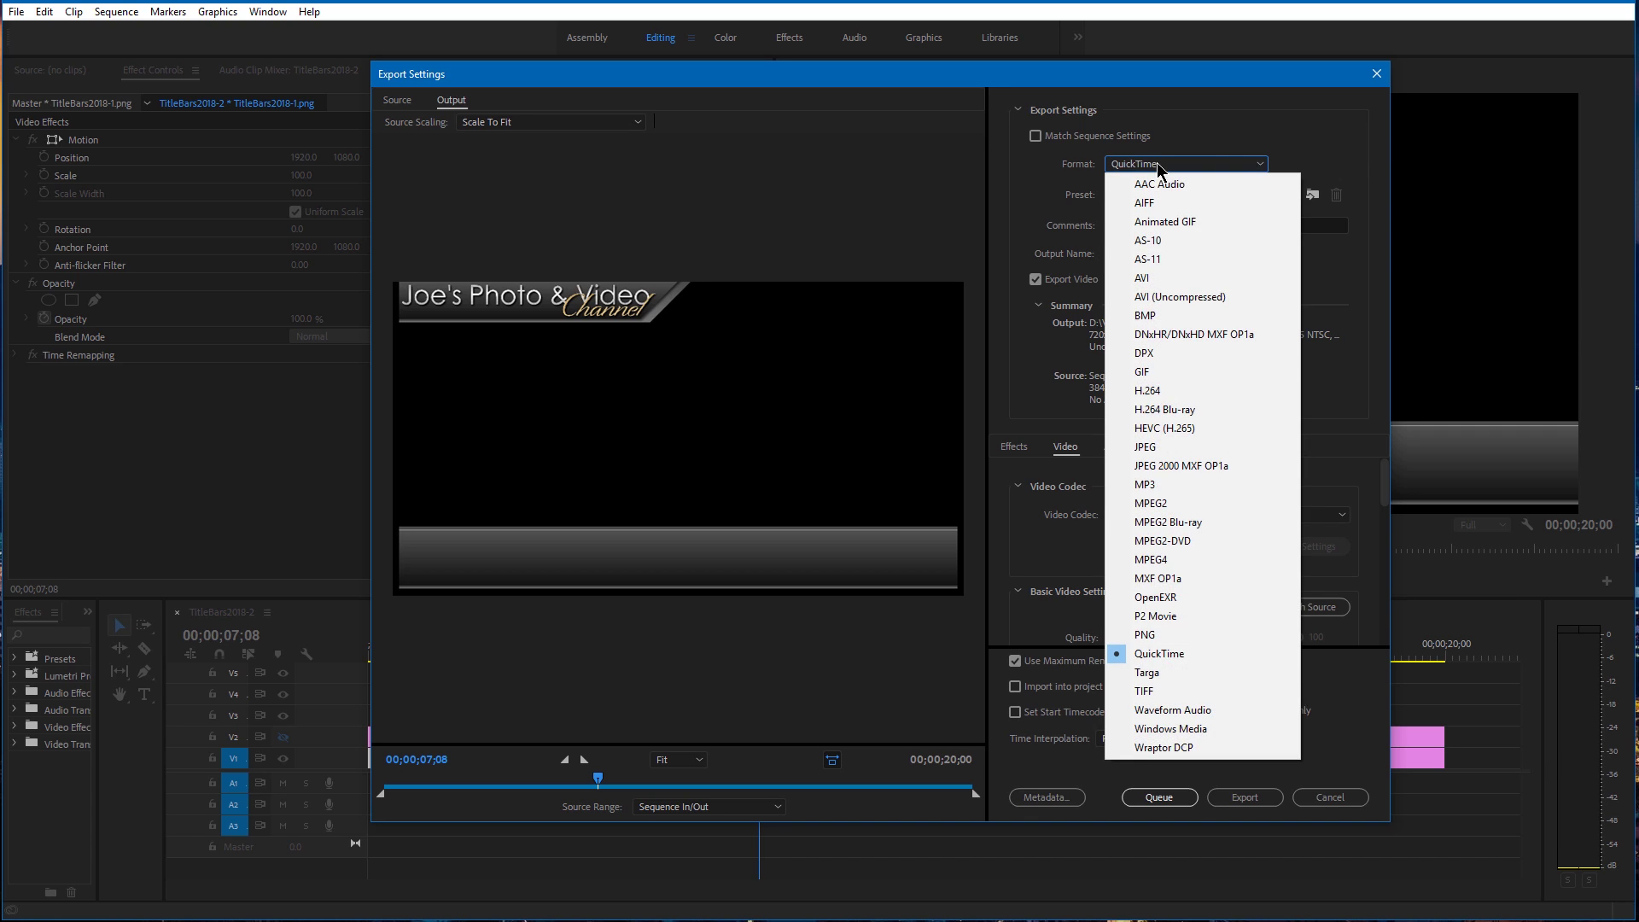
click(1183, 654)
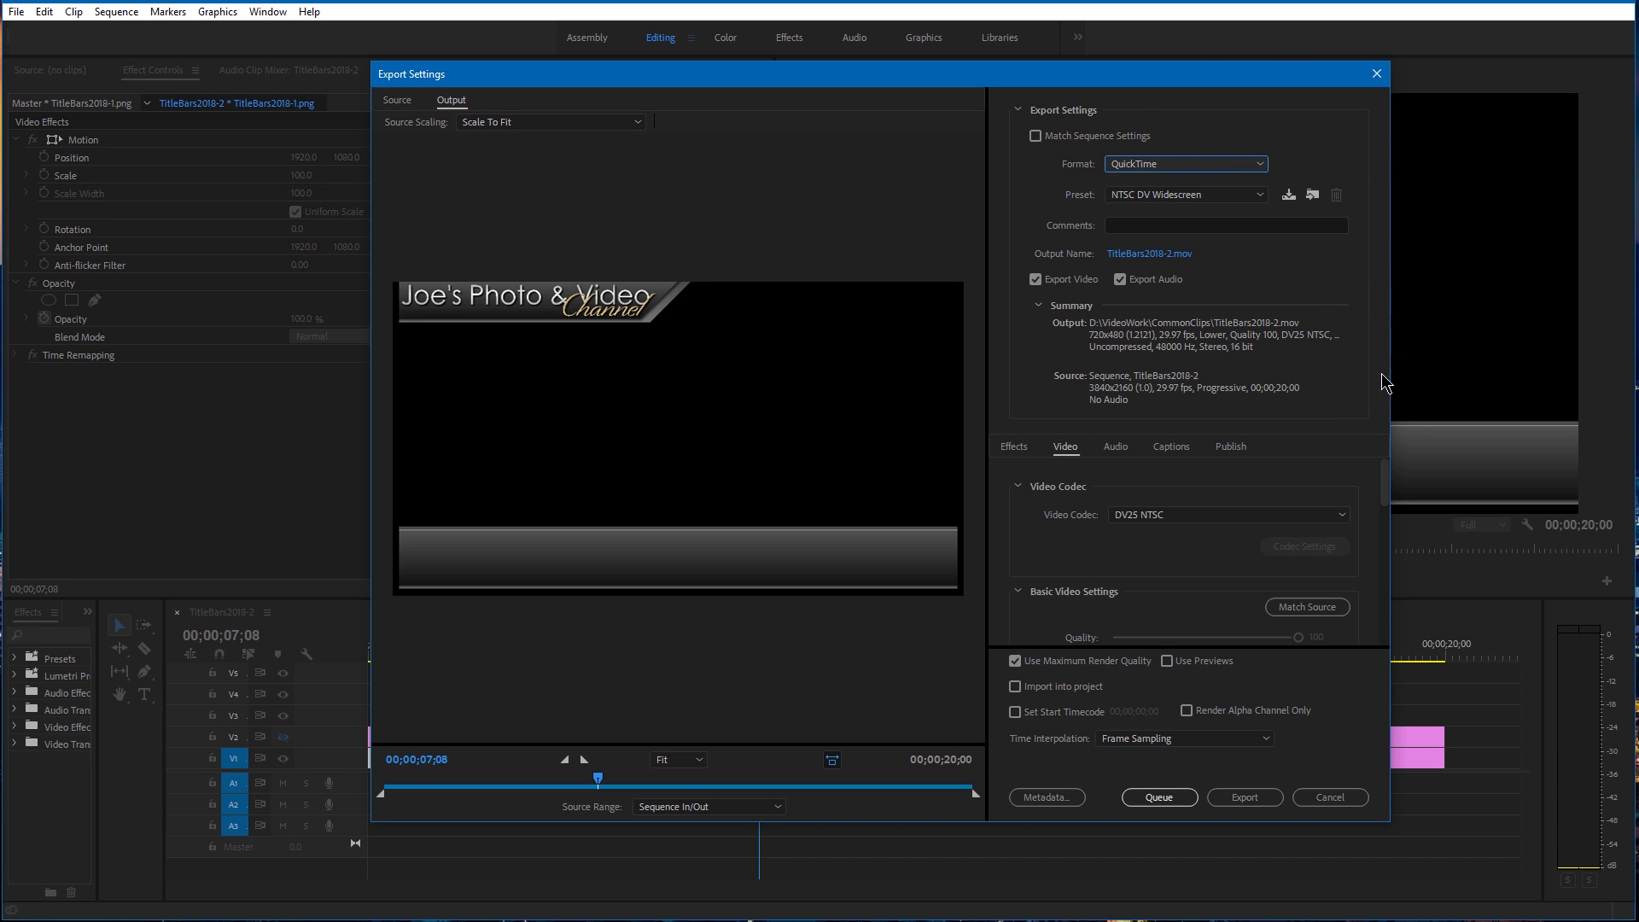
Exclude audio from the export and set the video codec to Animation
scroll(1383, 478, down, 4)
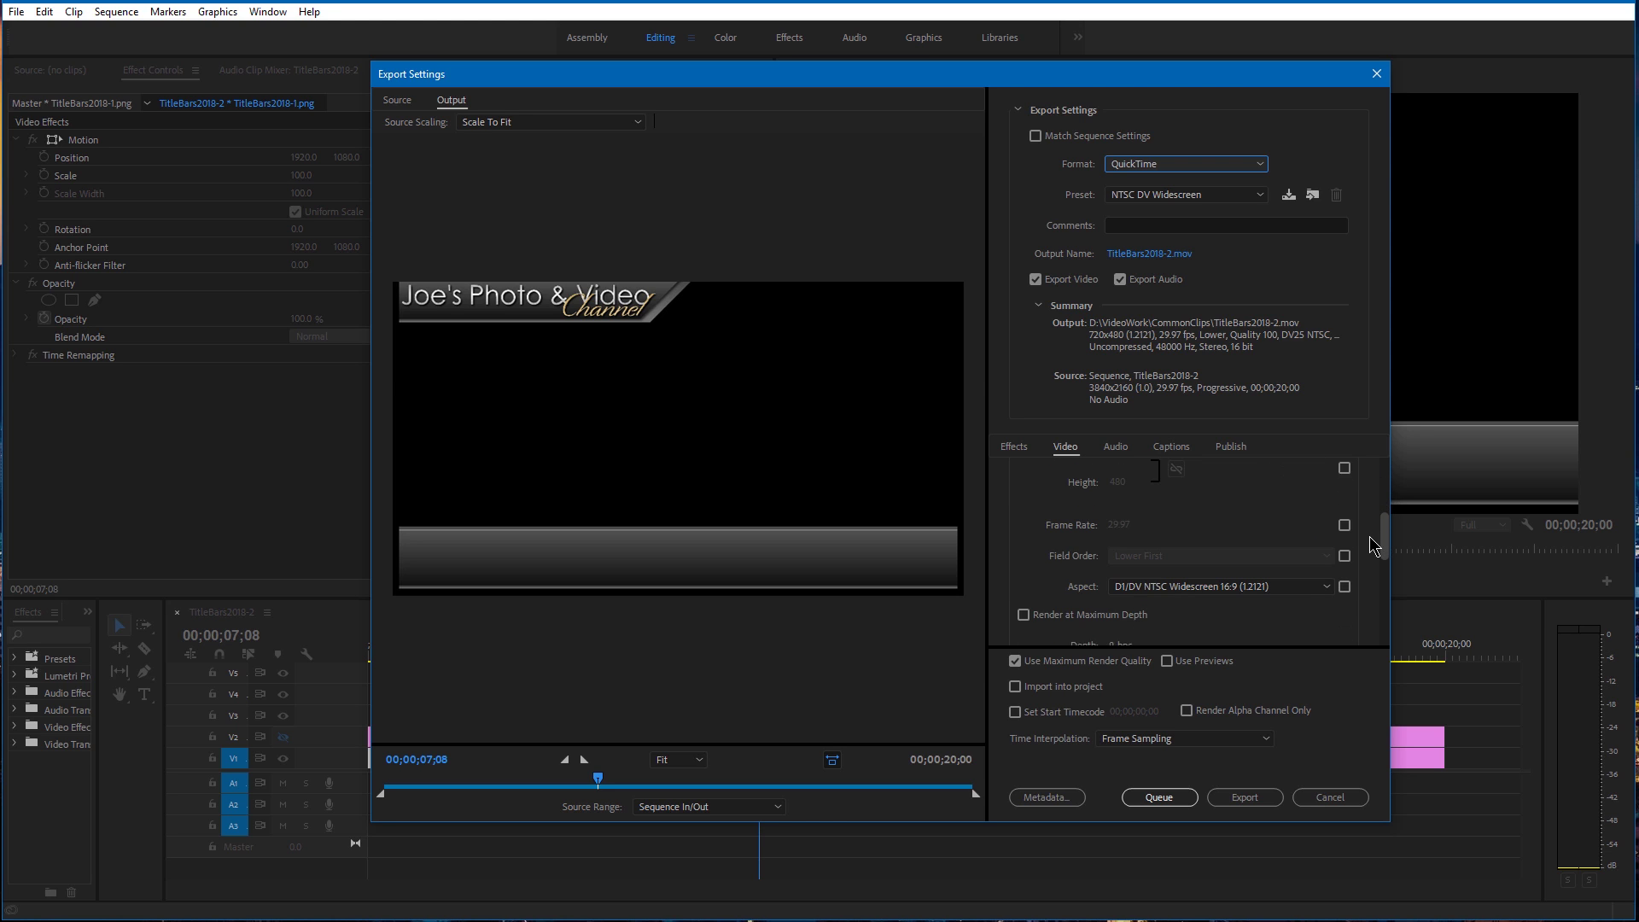
scroll(1370, 555, down, 2)
scroll(1370, 551, up, 3)
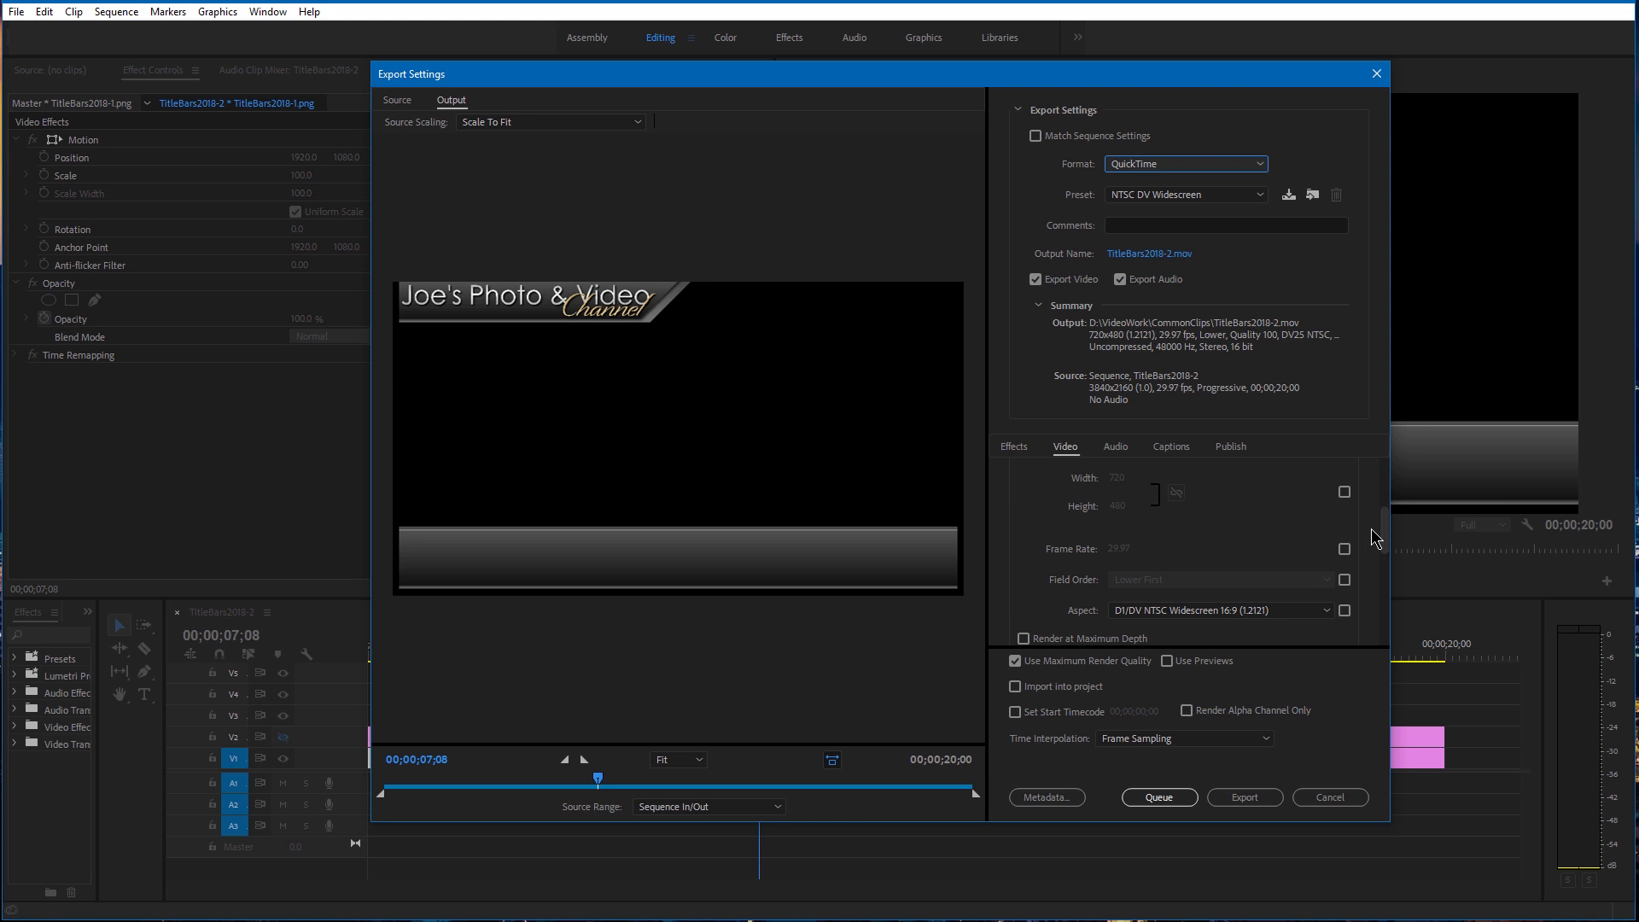
click(1120, 280)
scroll(1331, 530, up, 4)
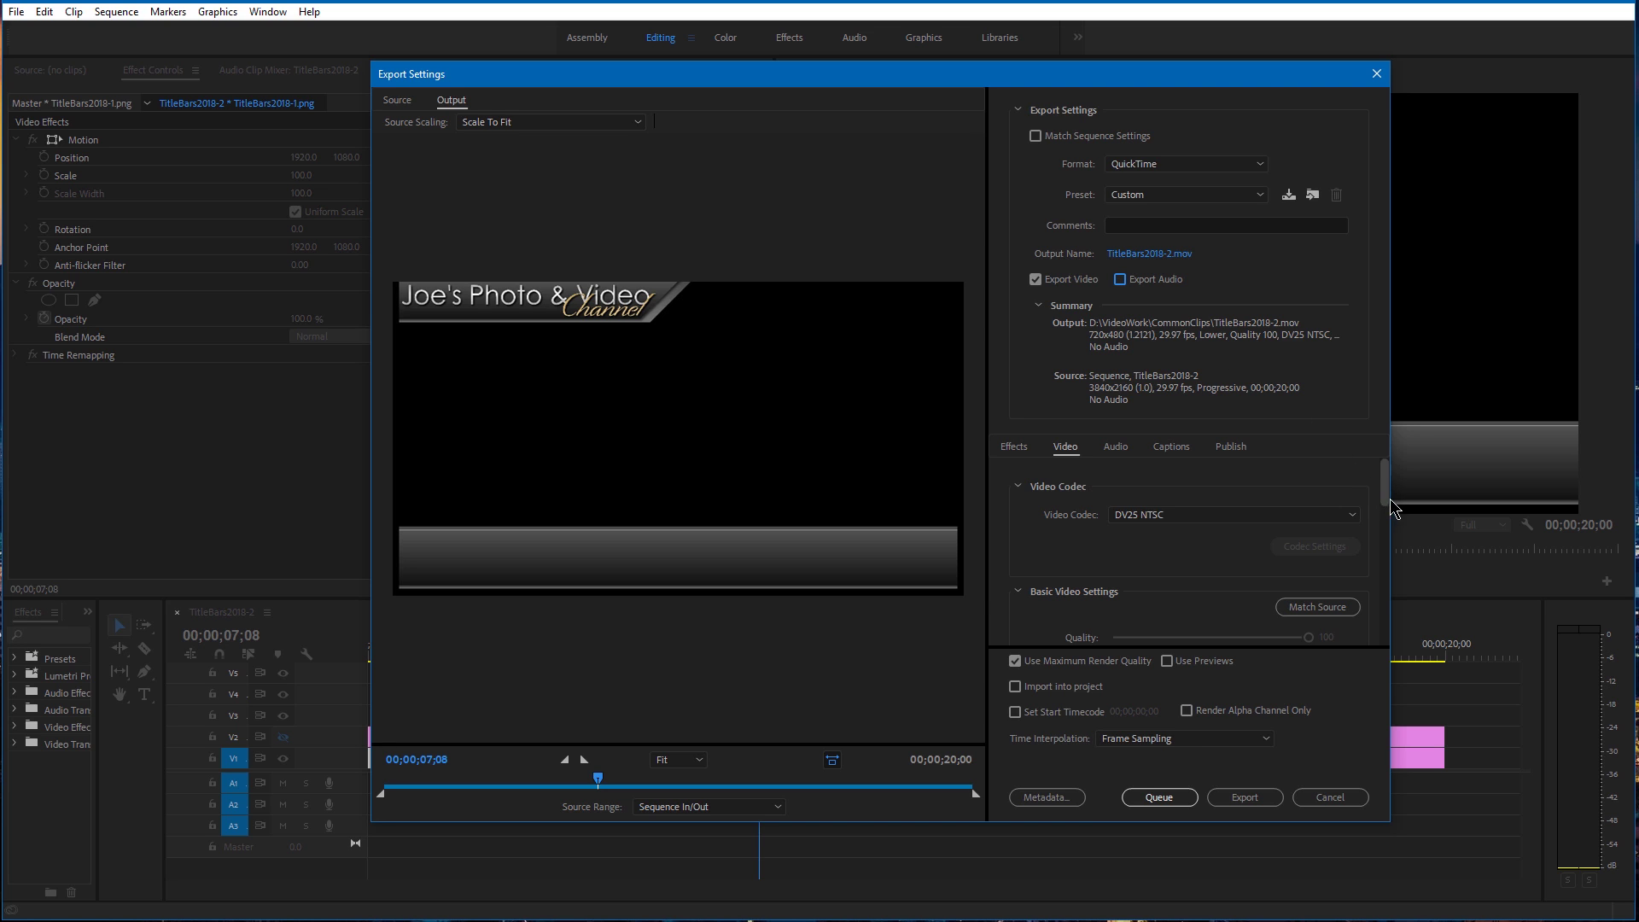
click(1266, 513)
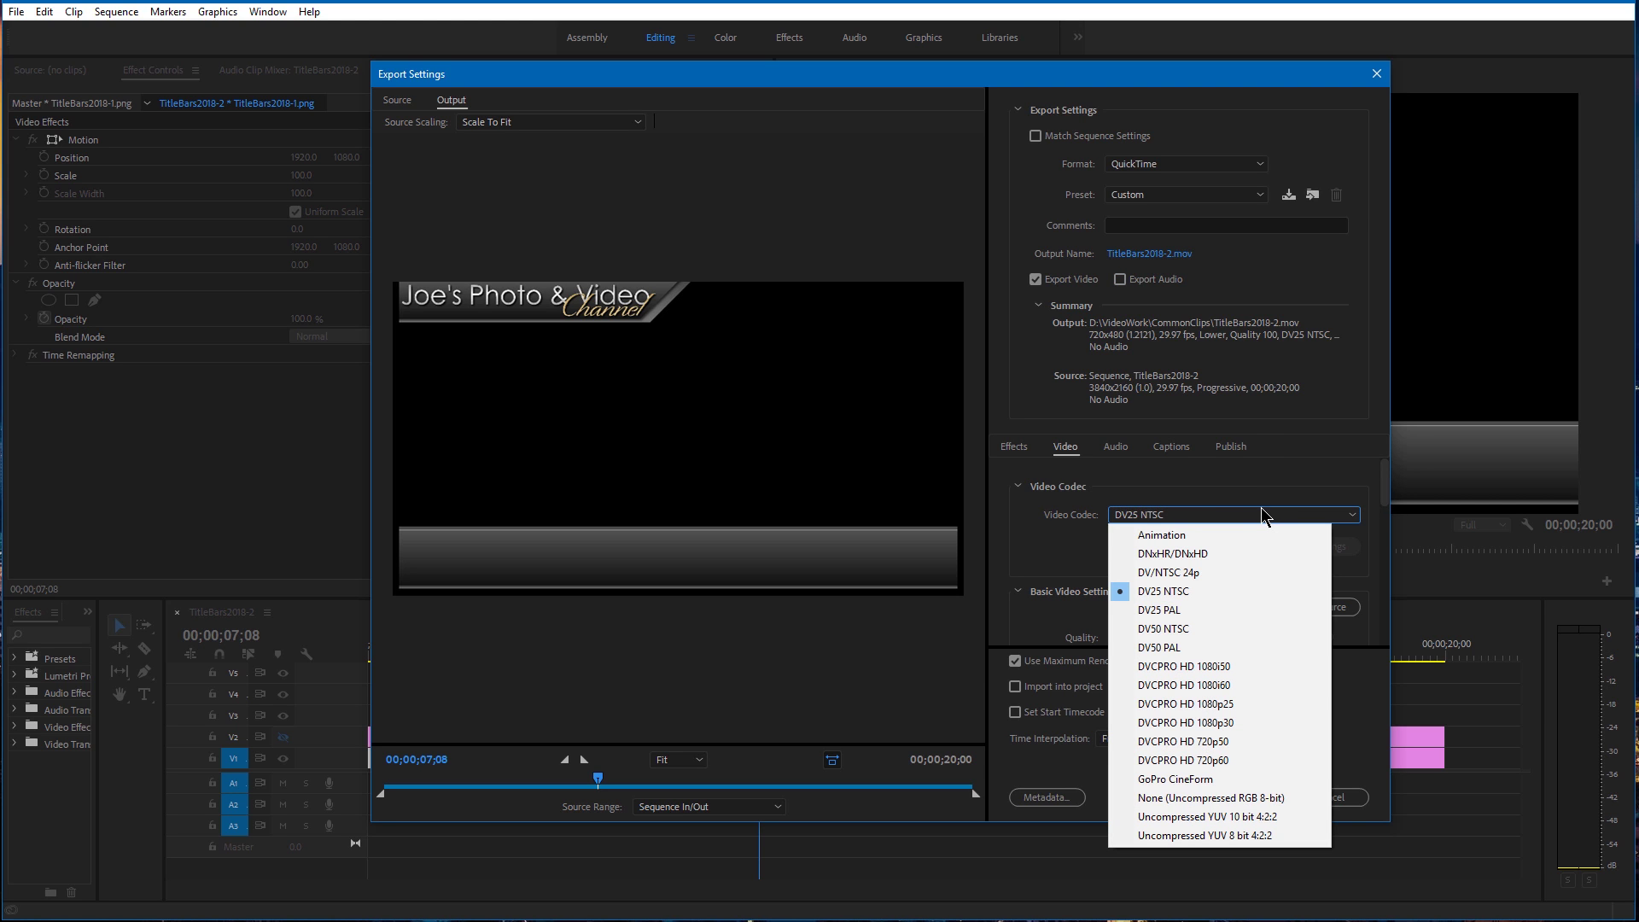
click(1185, 543)
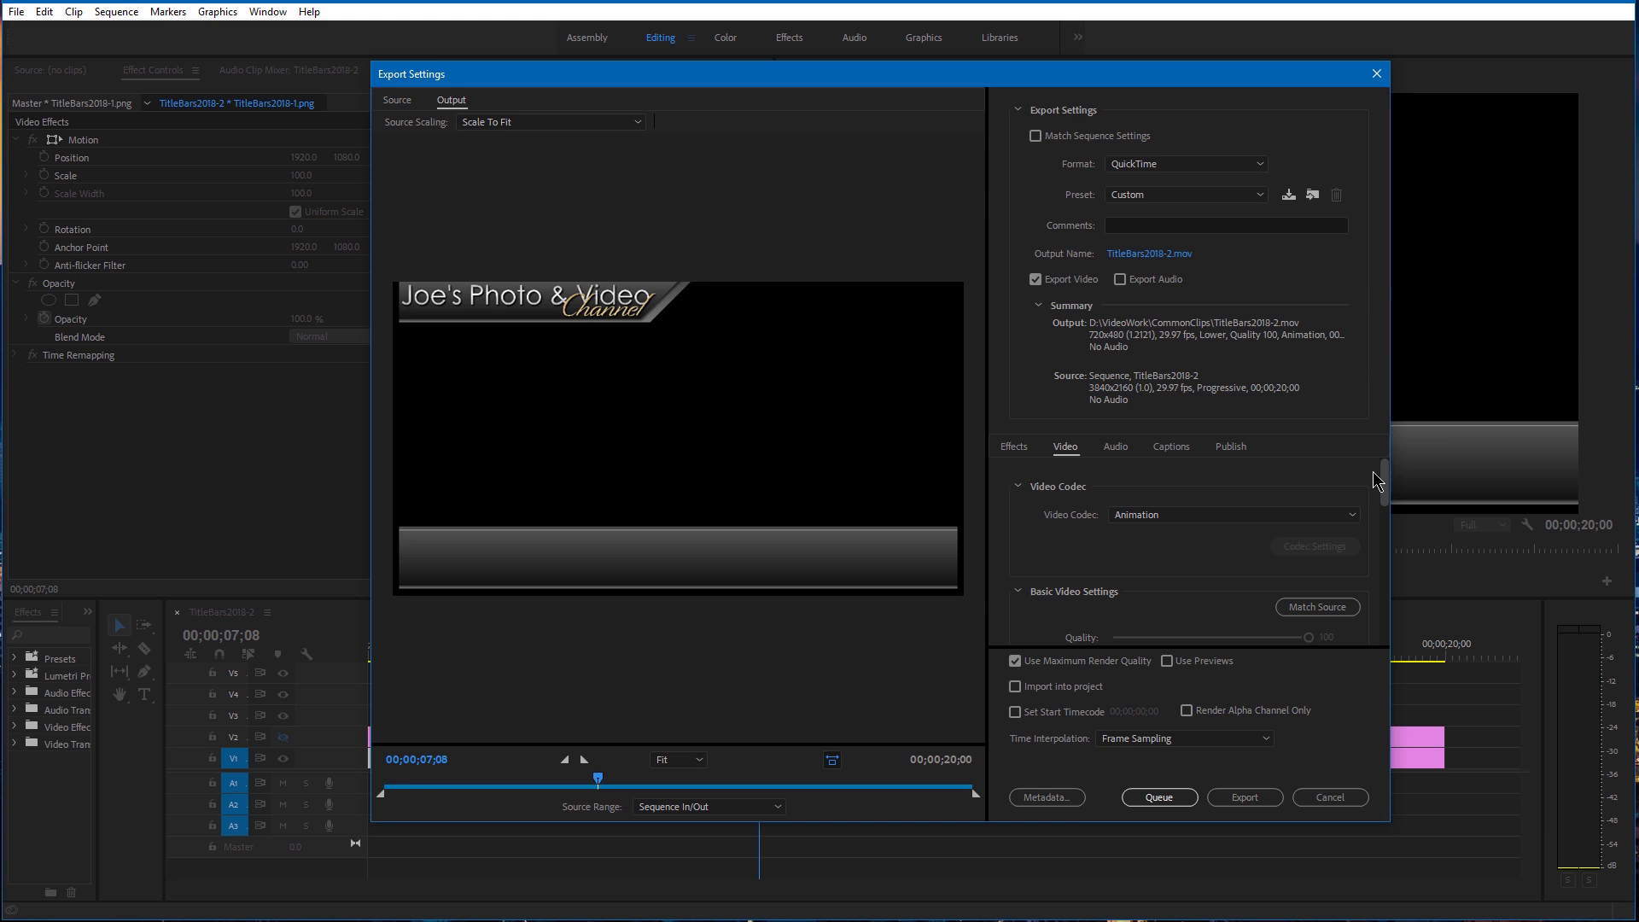
Match the export frame size to the source and set the pixel aspect to Square Pixels (1.0)
scroll(1384, 493, down, 1)
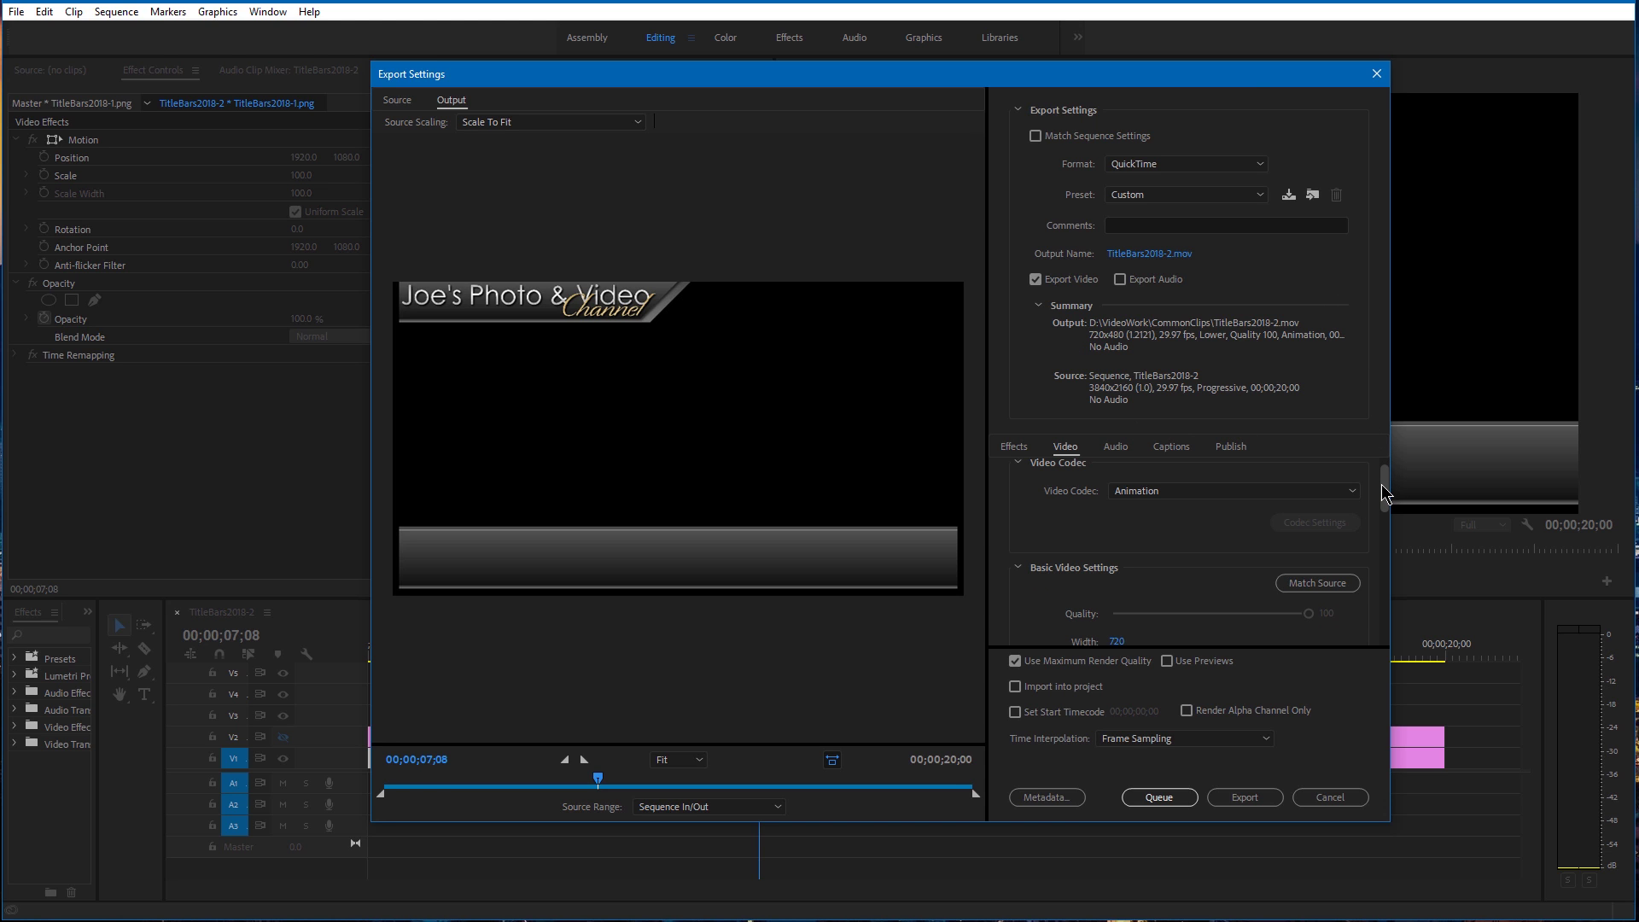
scroll(1384, 494, down, 4)
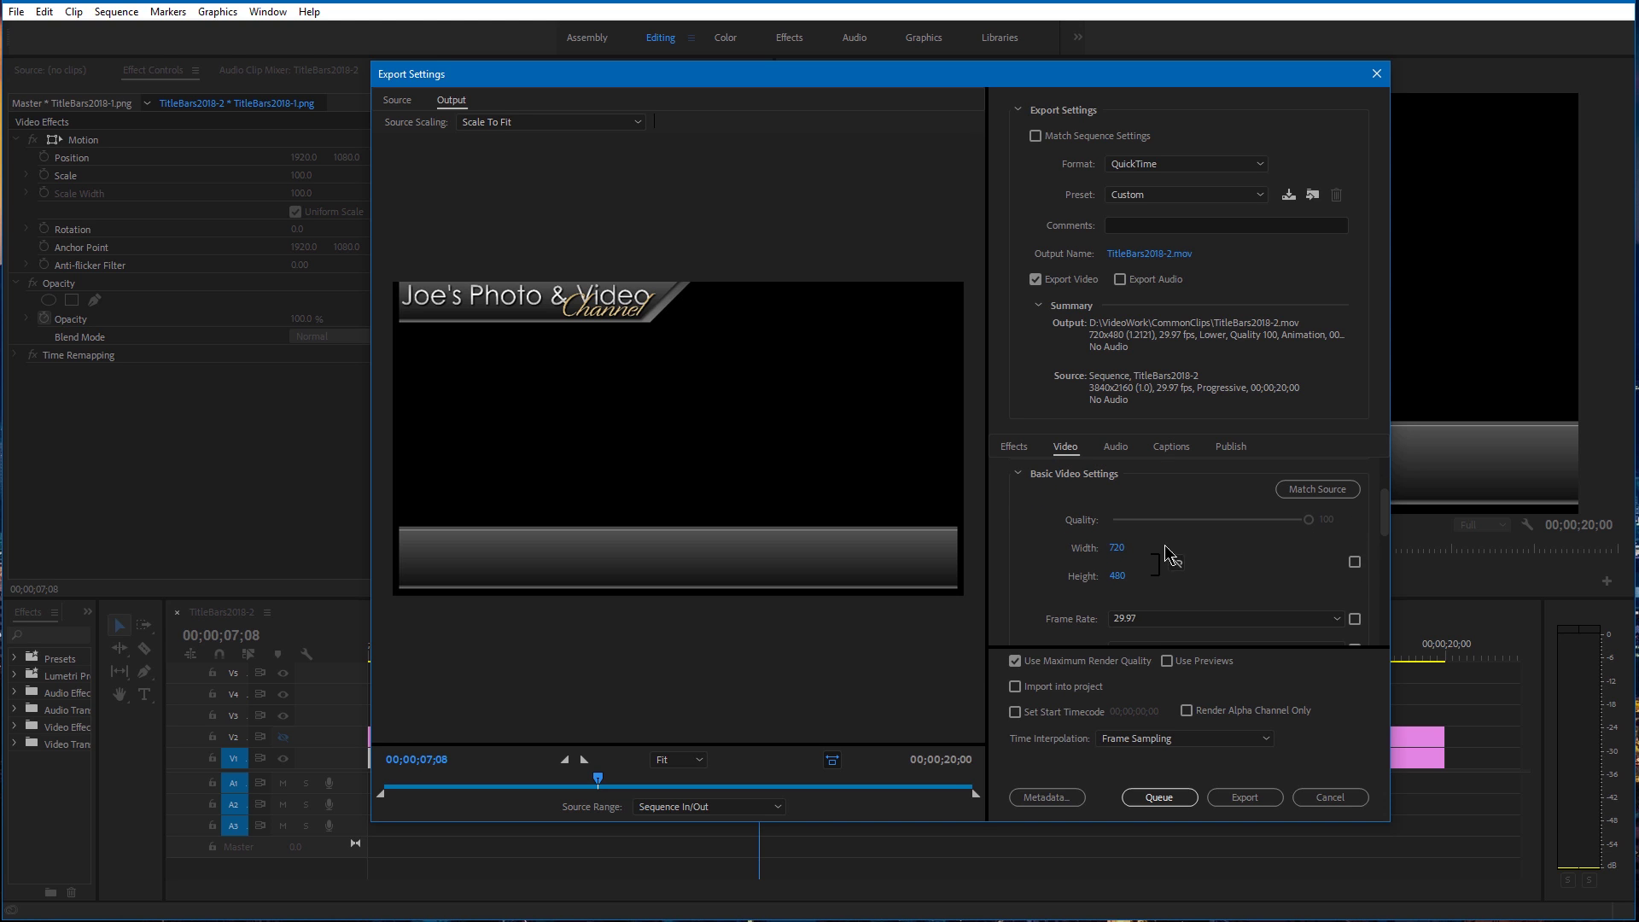
click(1353, 562)
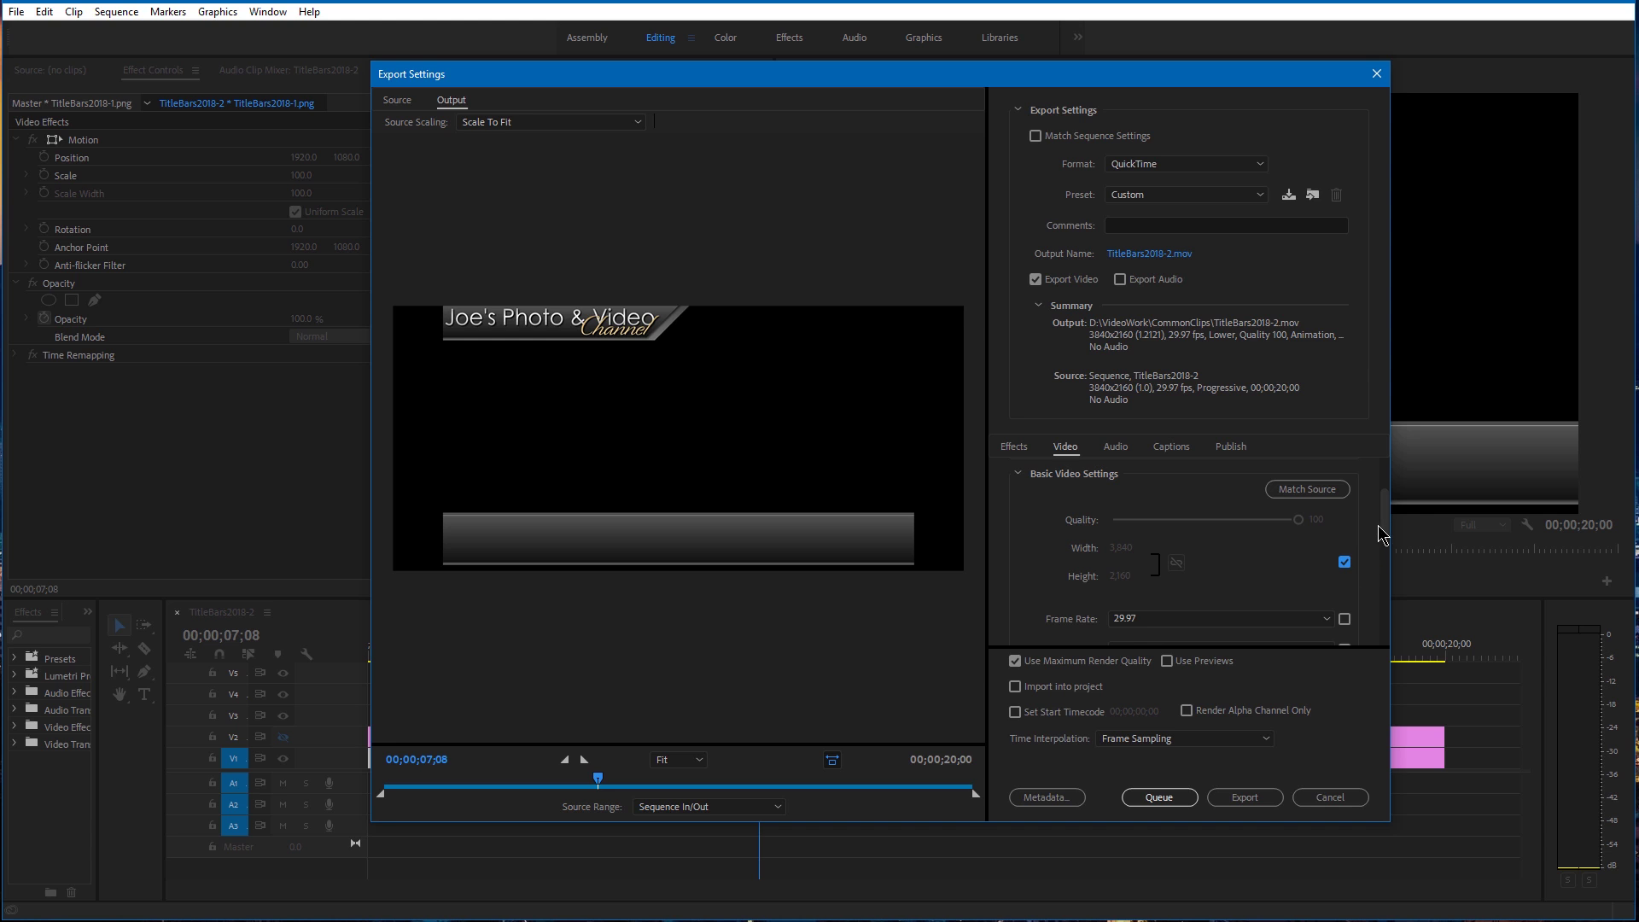
drag(1382, 516, 1389, 559)
click(1304, 534)
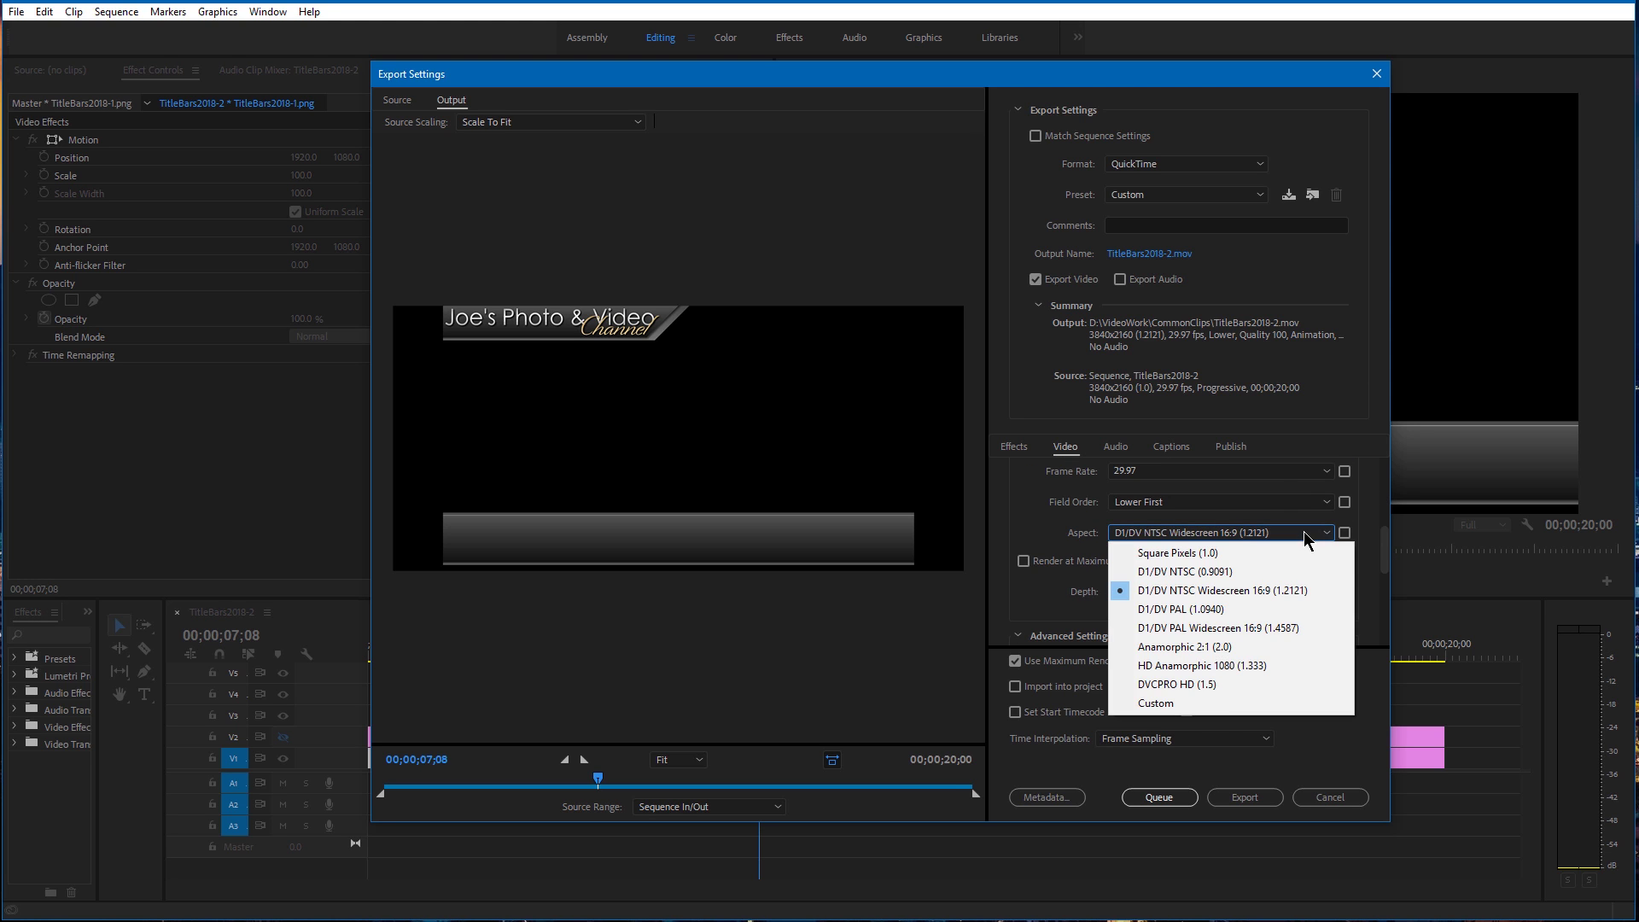
click(1262, 554)
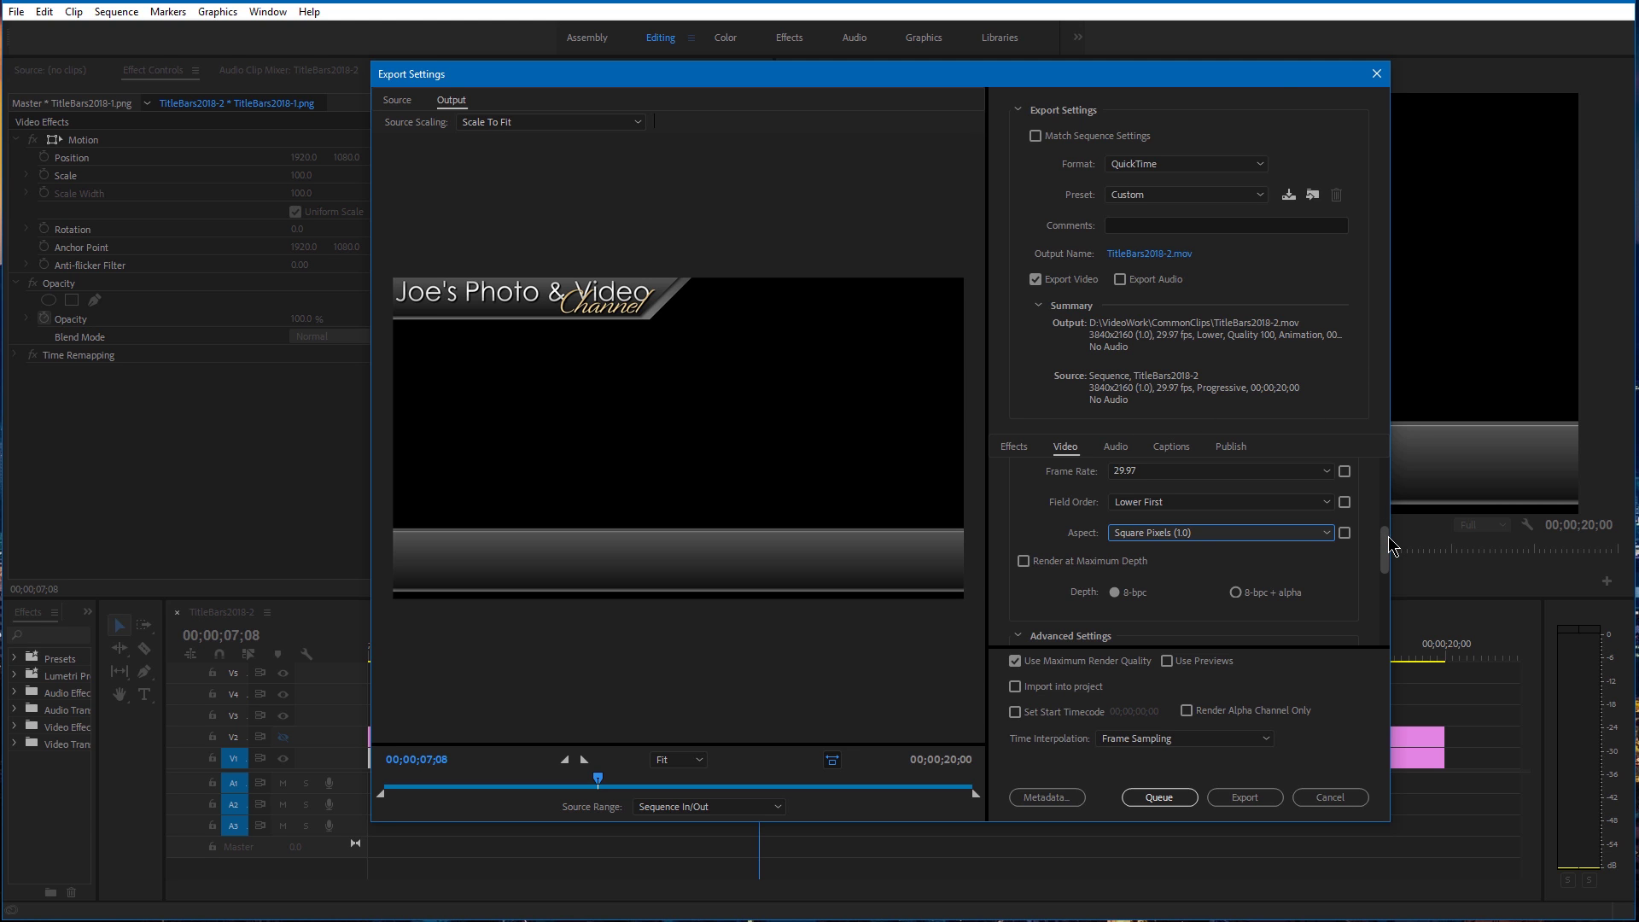
Set the export depth to 8-bpc + alpha and enable Render at Maximum Depth
scroll(1385, 546, down, 2)
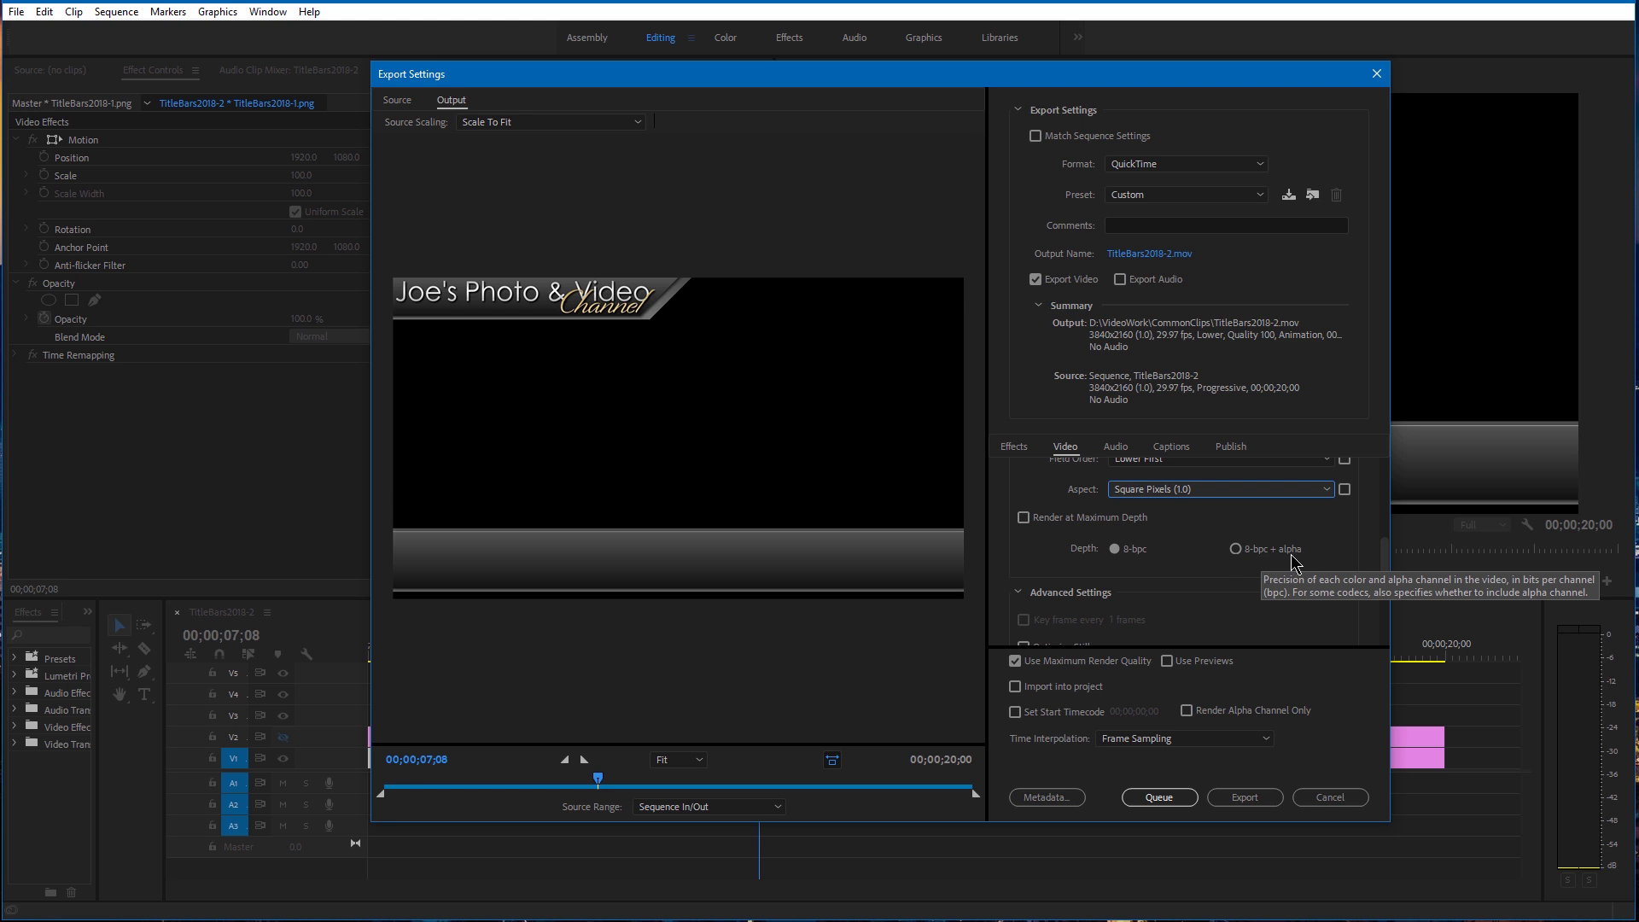
click(1235, 549)
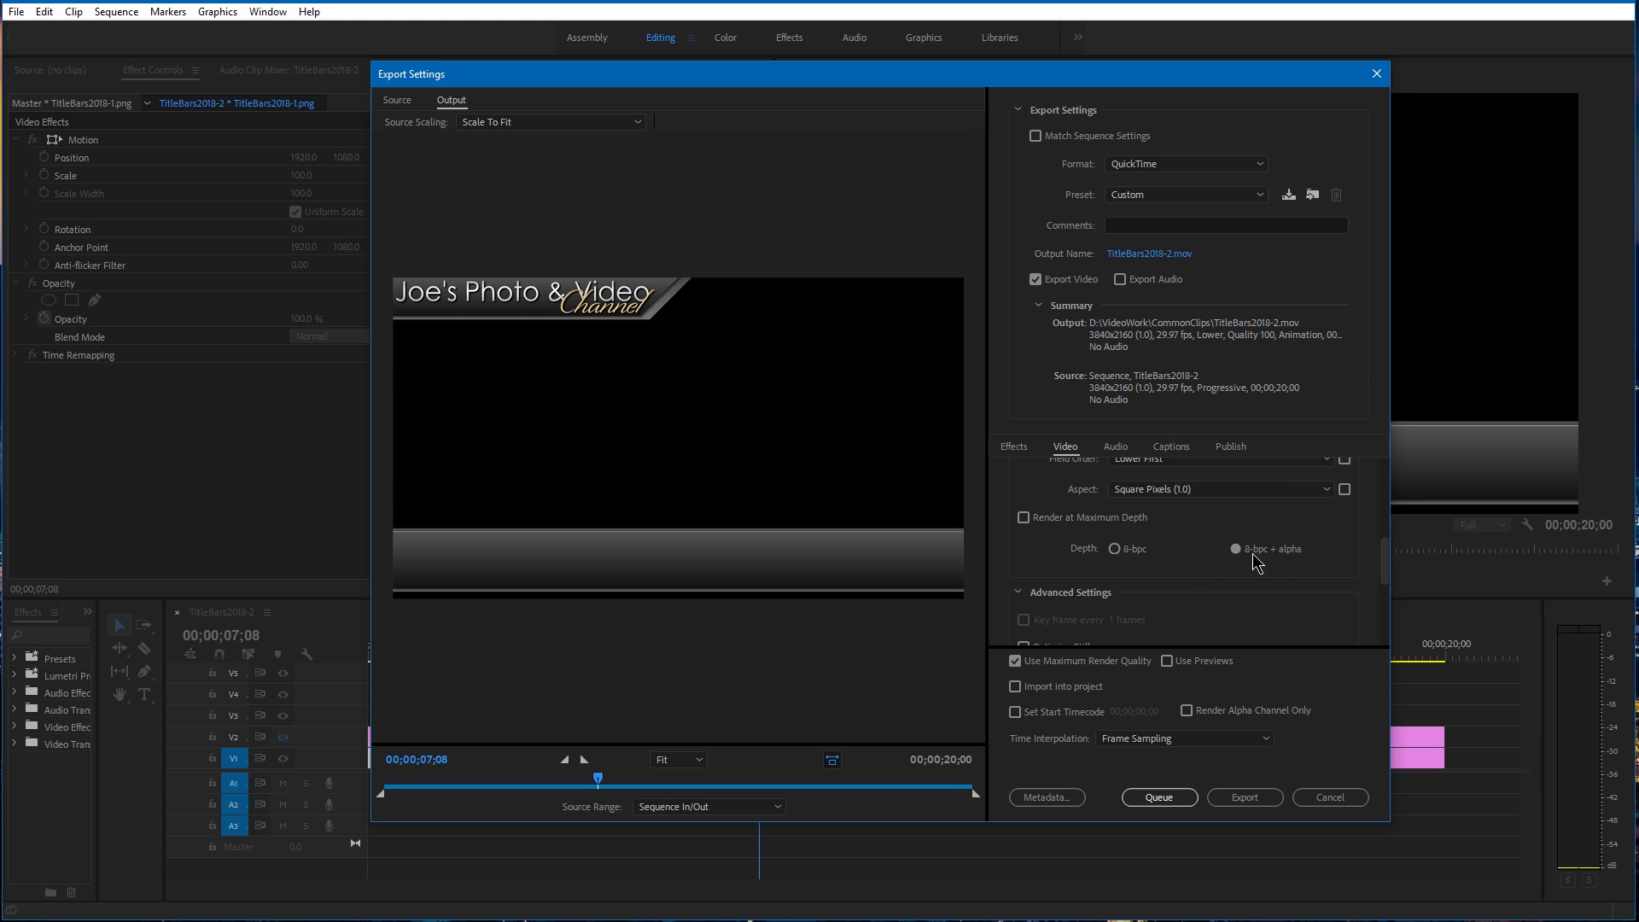
click(1024, 518)
mouse_move(1382, 567)
mouse_down()
mouse_move(1376, 632)
mouse_move(1389, 542)
mouse_move(1393, 566)
mouse_up()
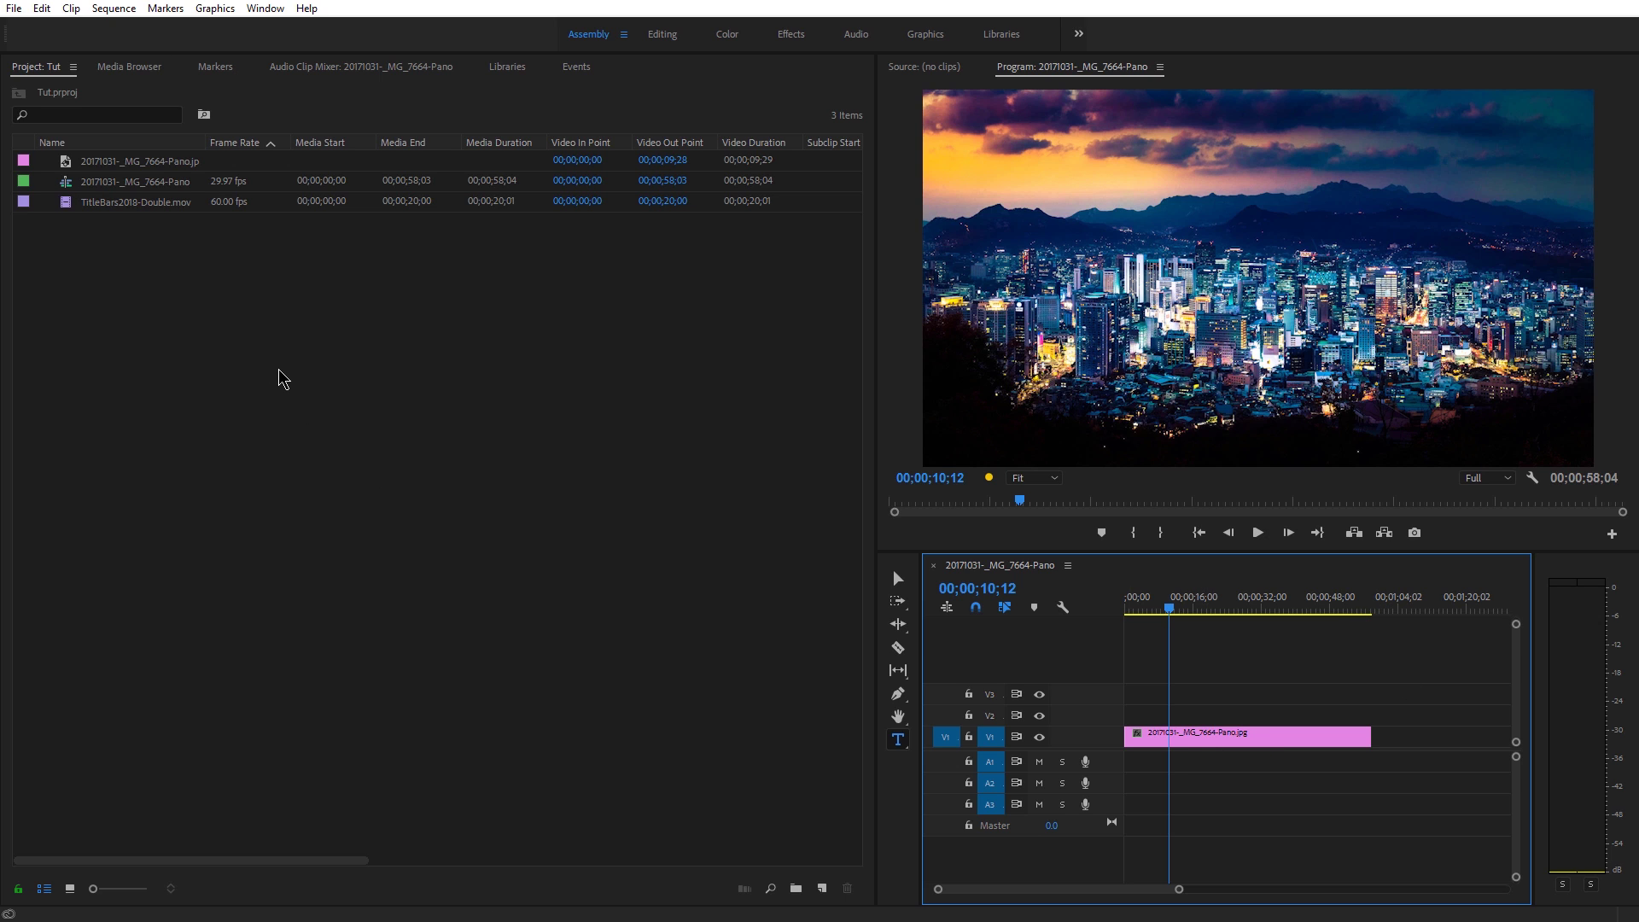
Place TitleBars2018-Double.mov at the start of track V2 above the panorama image and move the playhead to 00;00;07;12
click(90, 214)
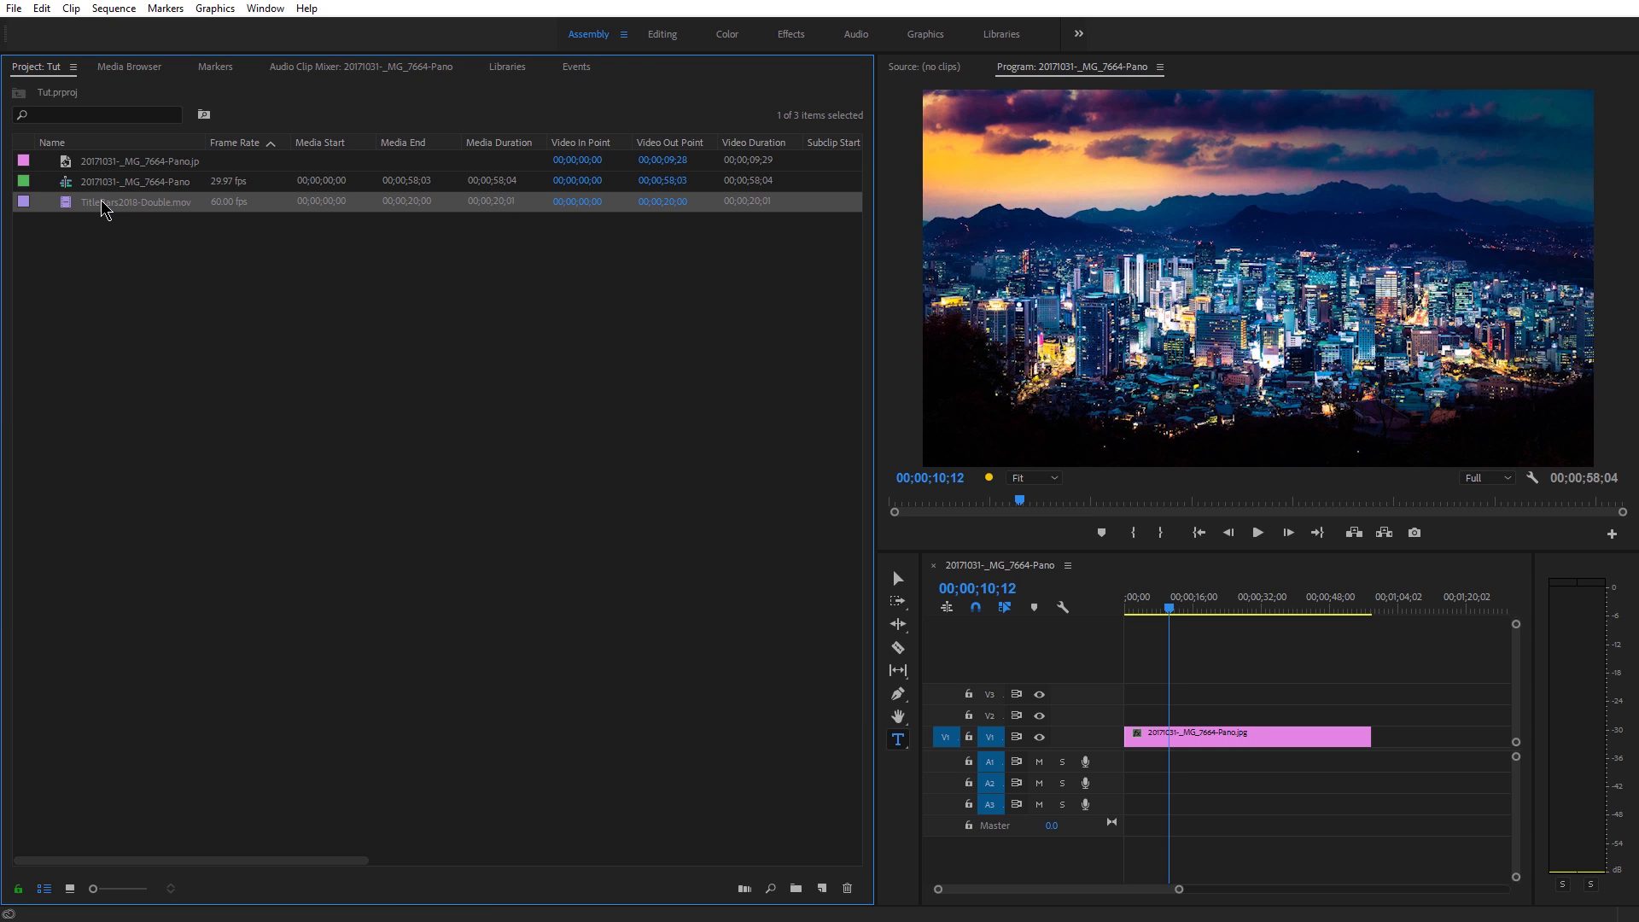
drag(96, 211, 1139, 721)
click(1156, 597)
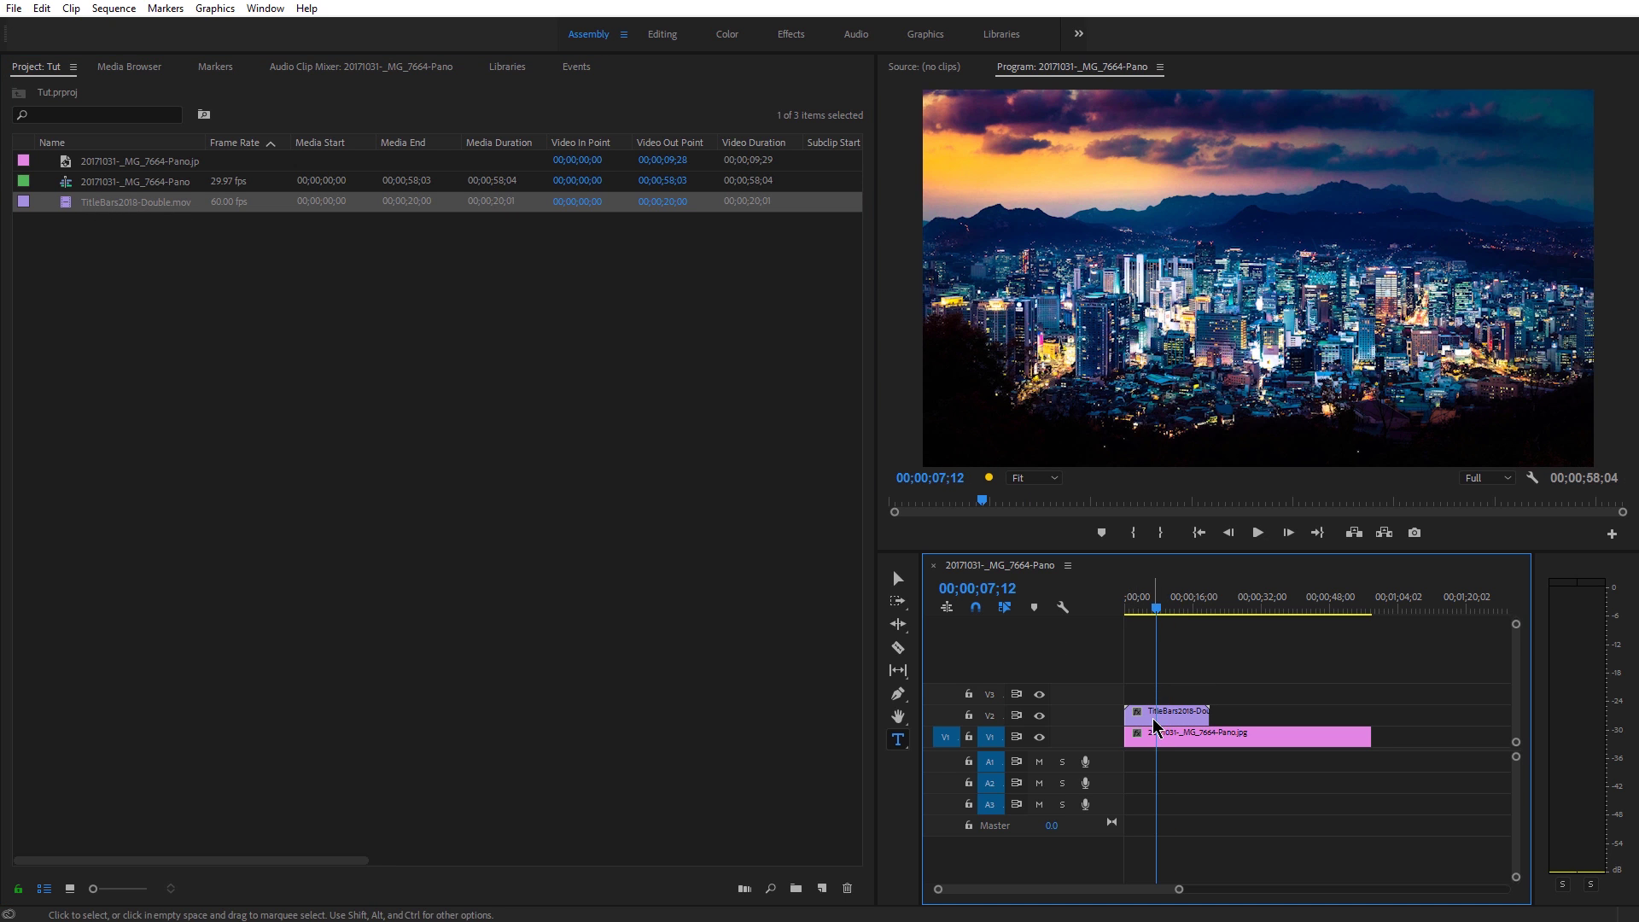
Switch to the Editing workspace and set the scale of the title bar clip on V2 to 50
click(1153, 720)
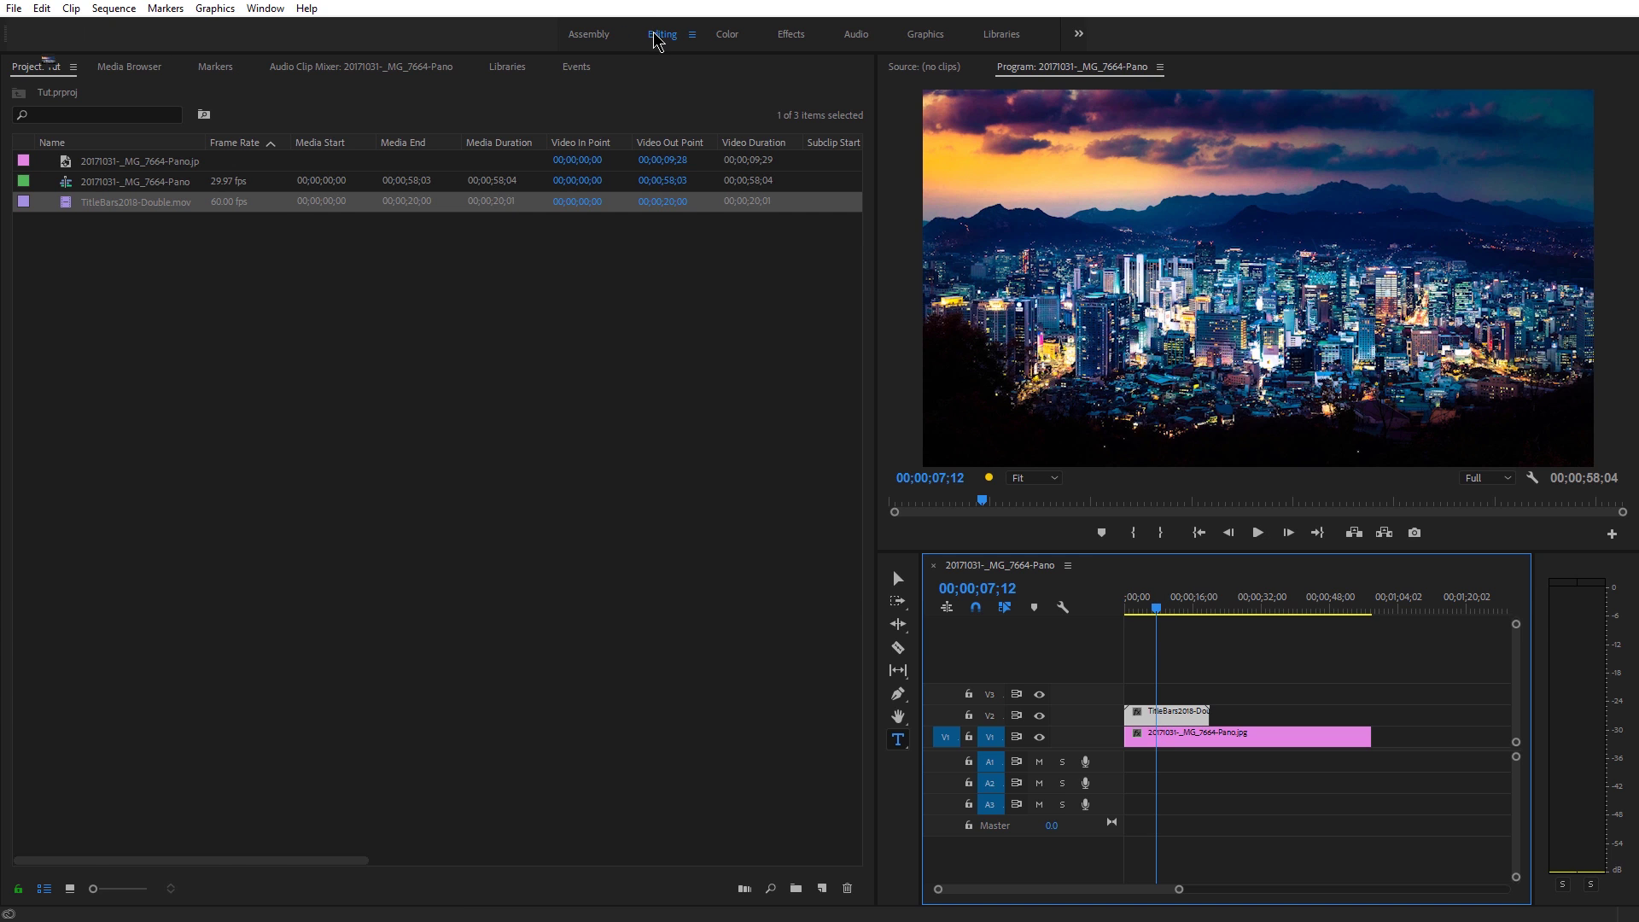
click(659, 36)
click(307, 171)
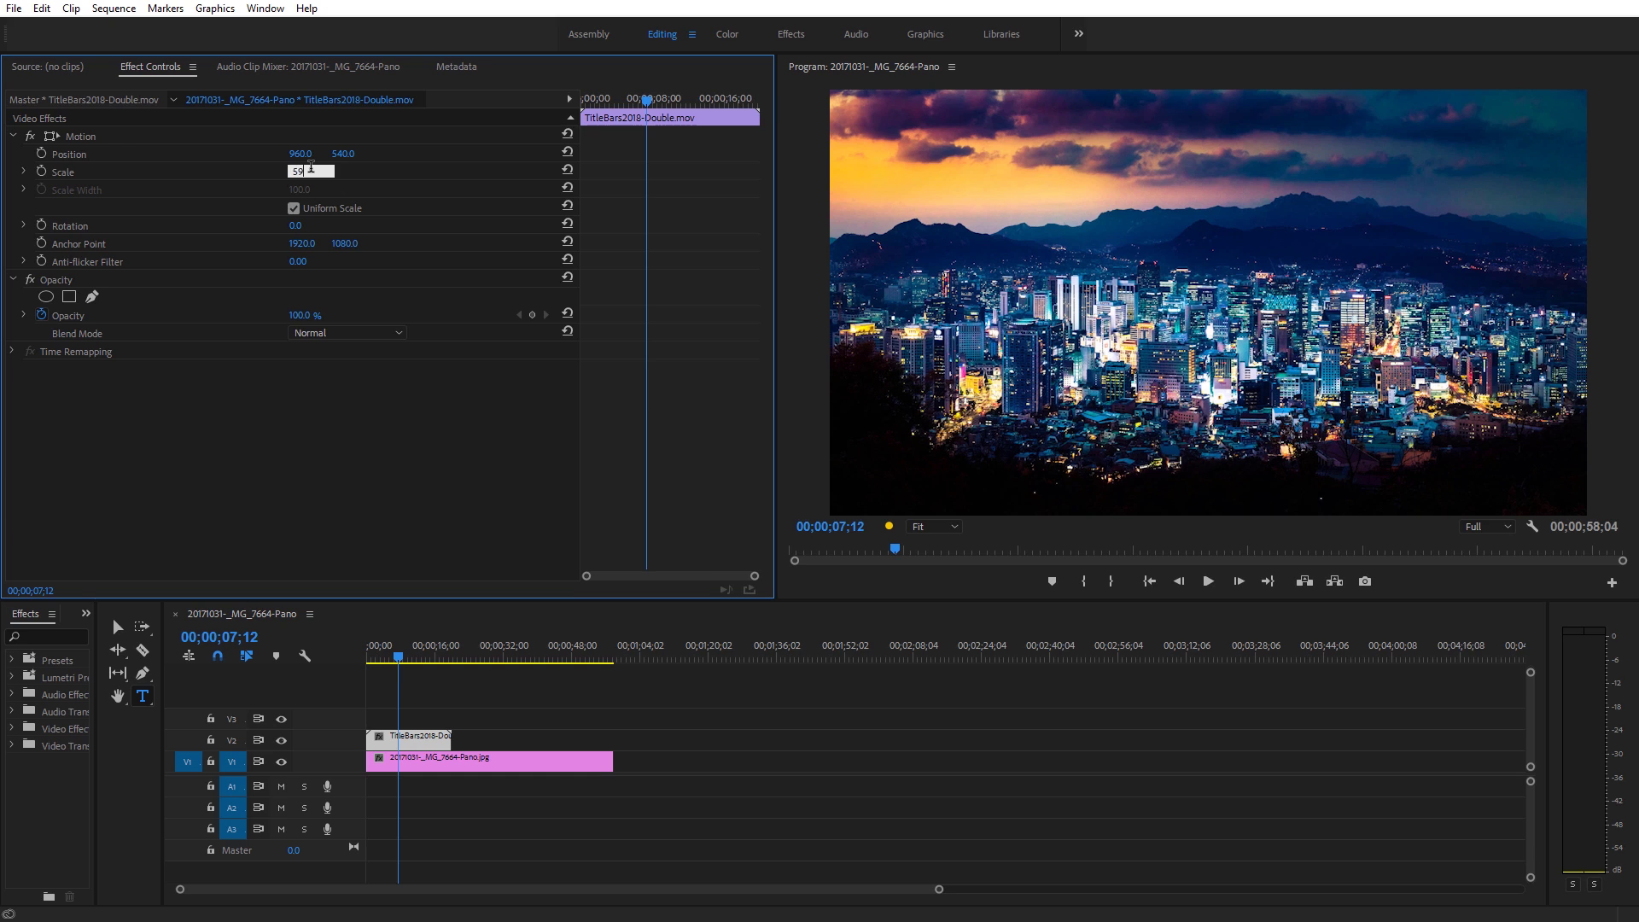
text(50)
key(Return)
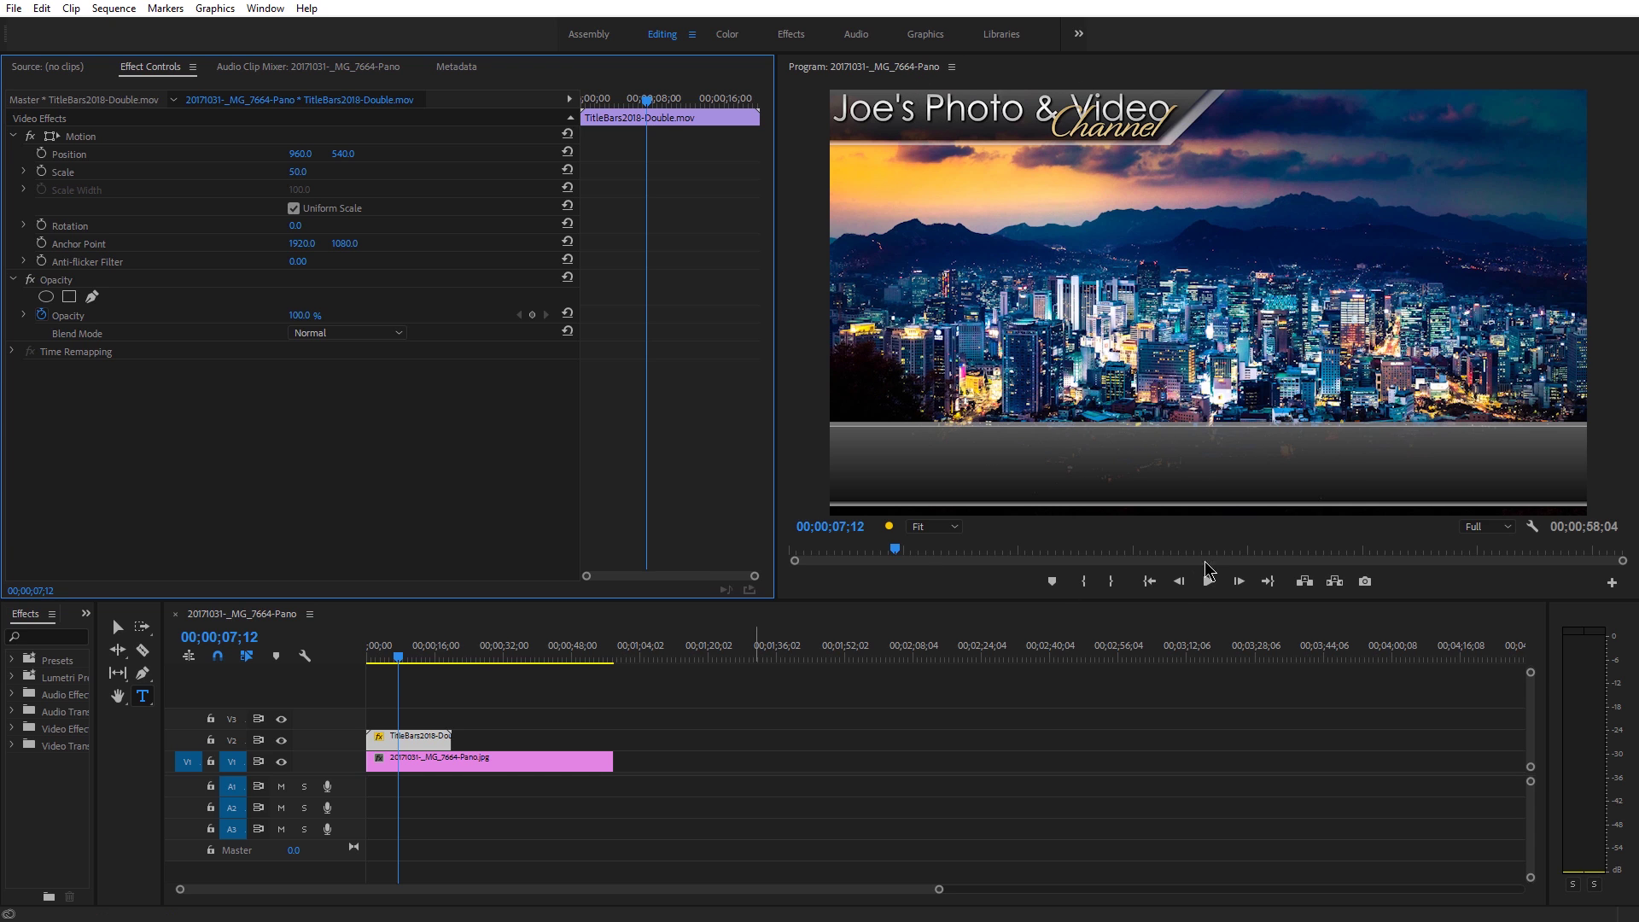
Play back the title bars over the city image, return the playhead to 00;00;07;18 and activate the Selection tool
drag(405, 668, 381, 667)
click(1209, 583)
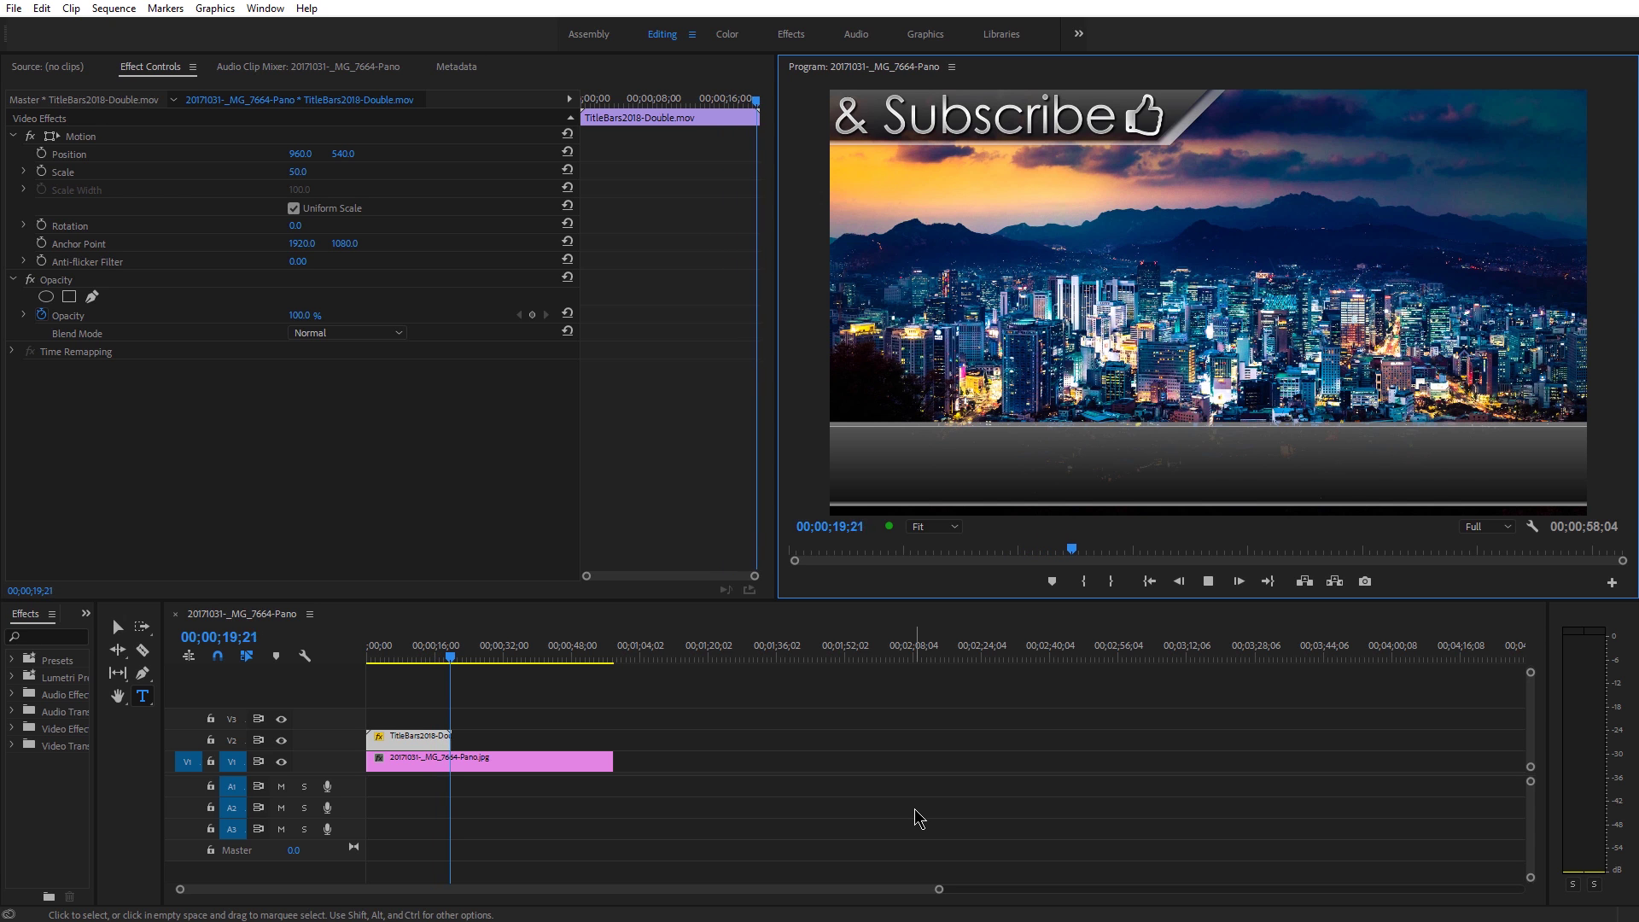
click(1208, 581)
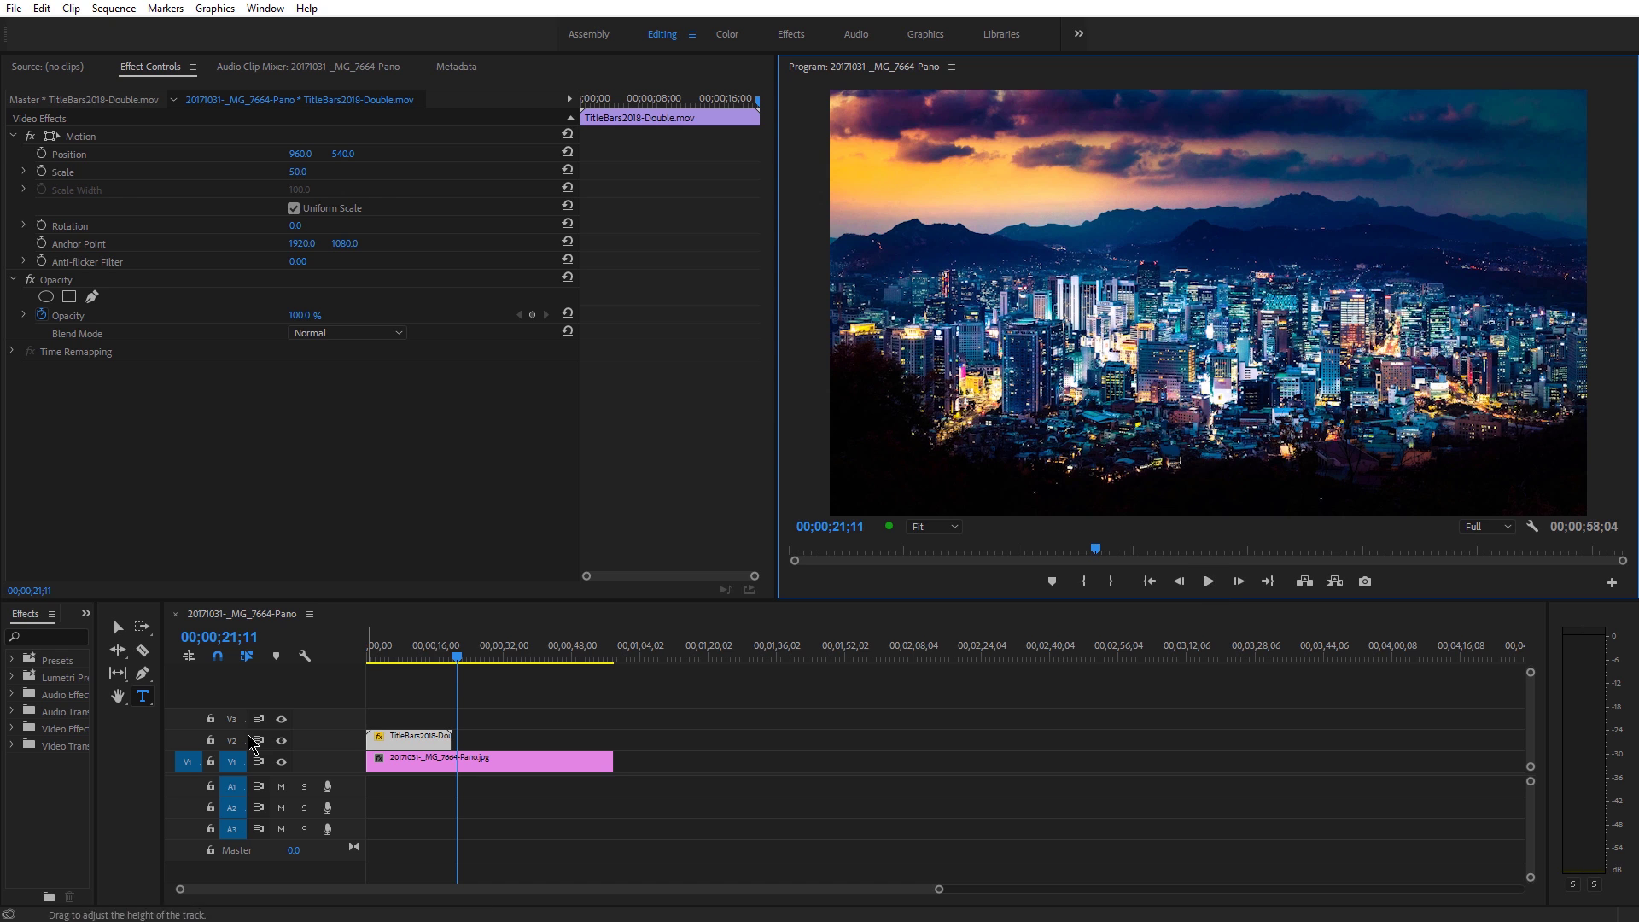
drag(459, 663, 399, 659)
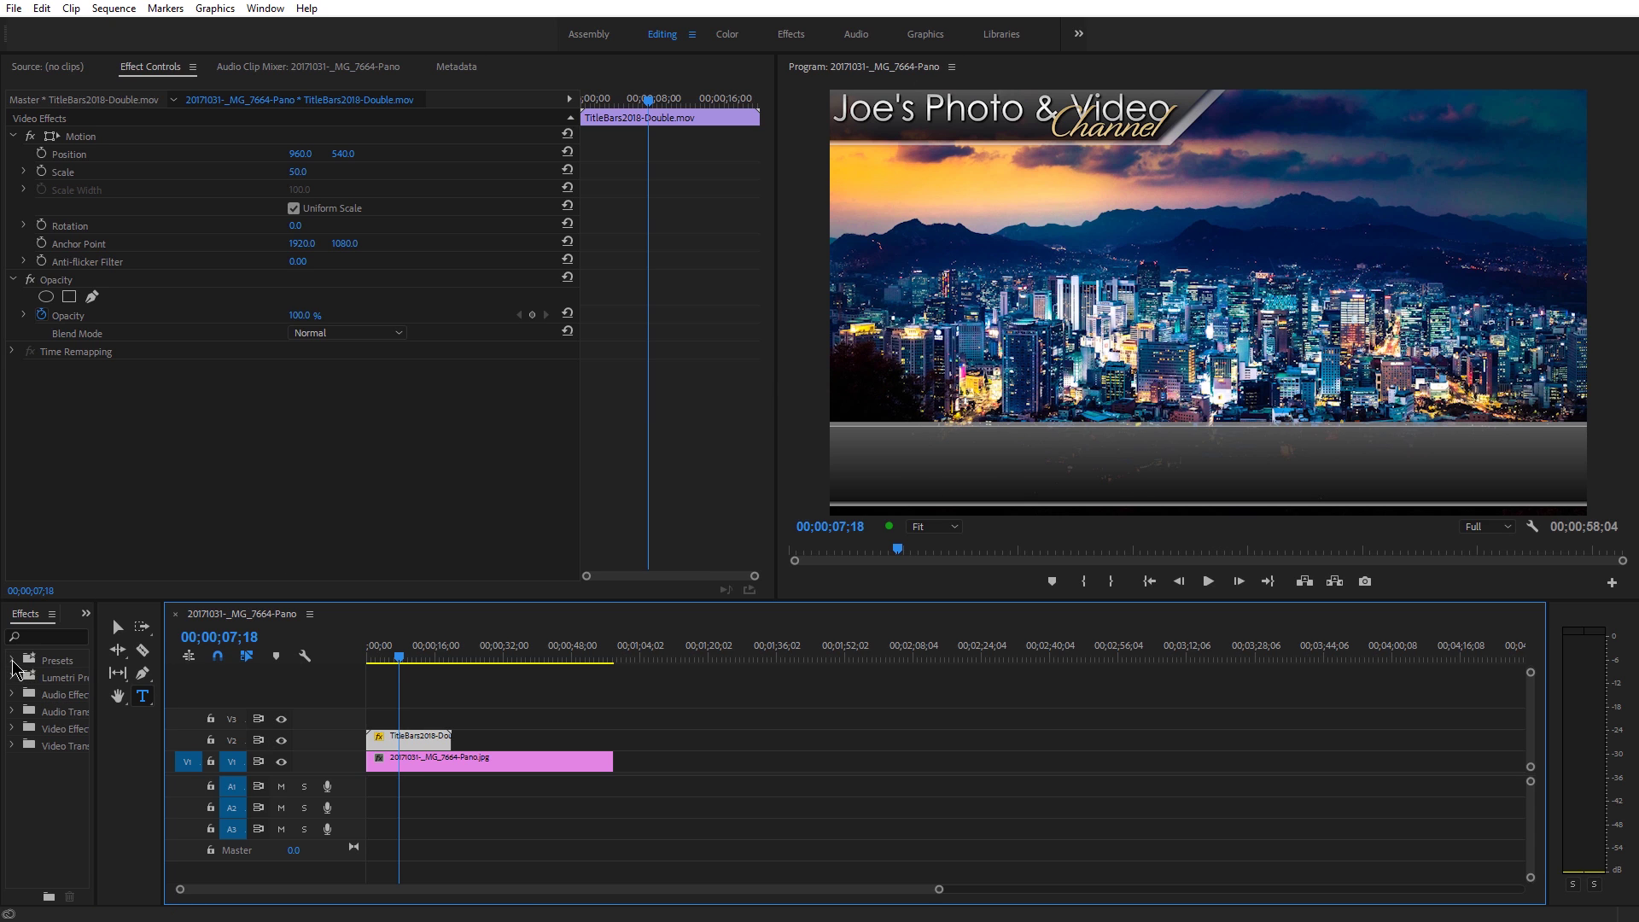
click(117, 626)
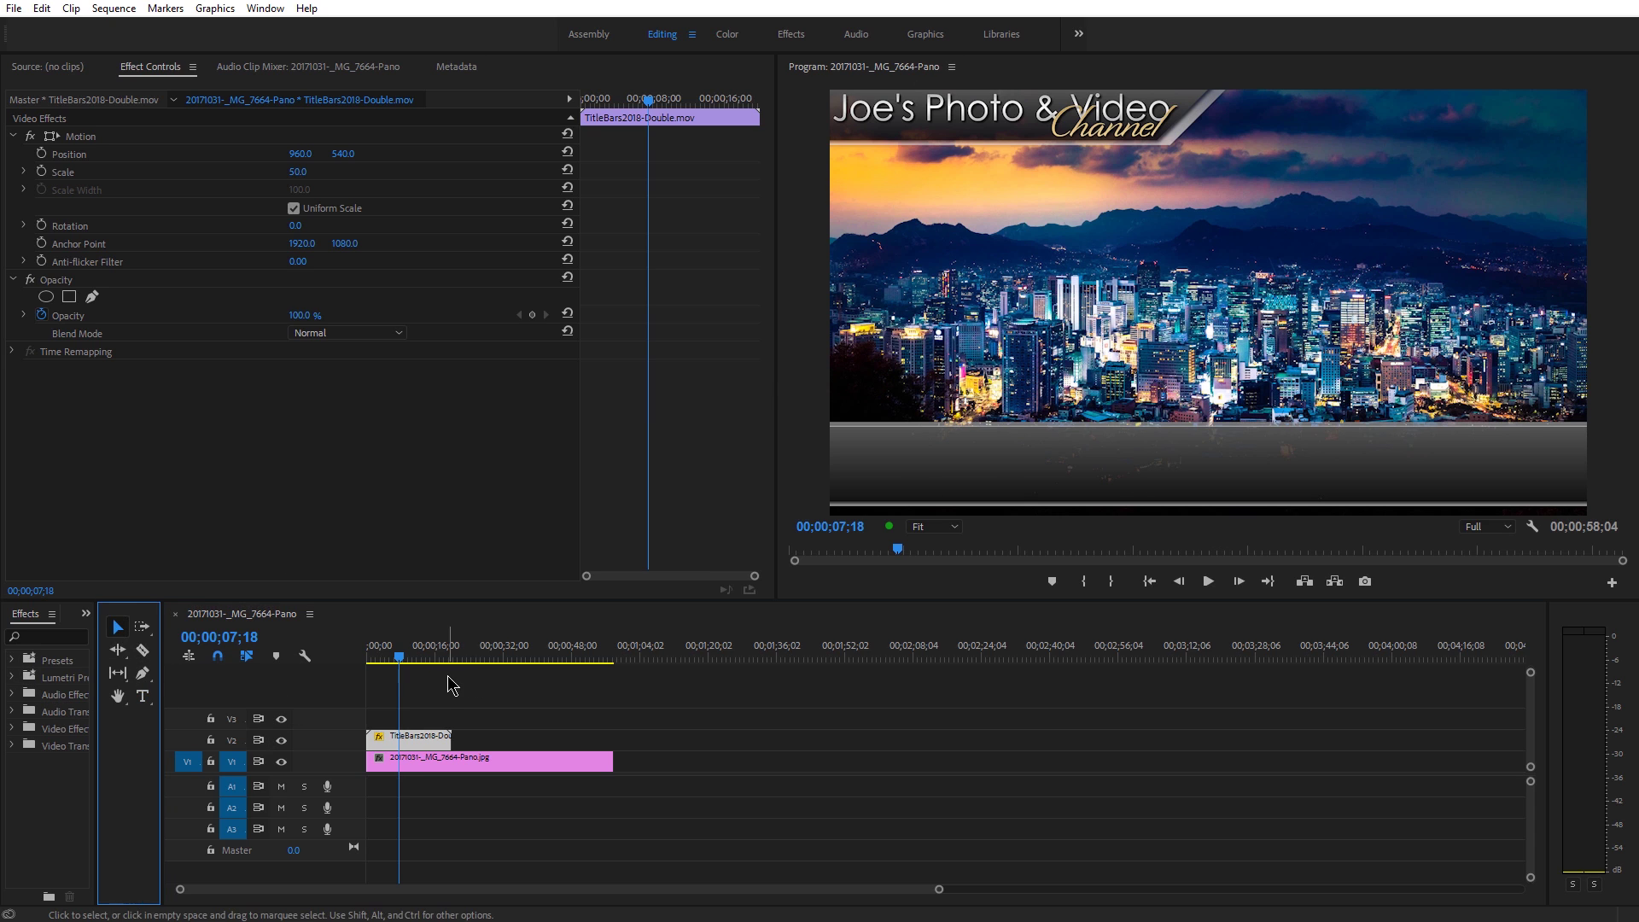